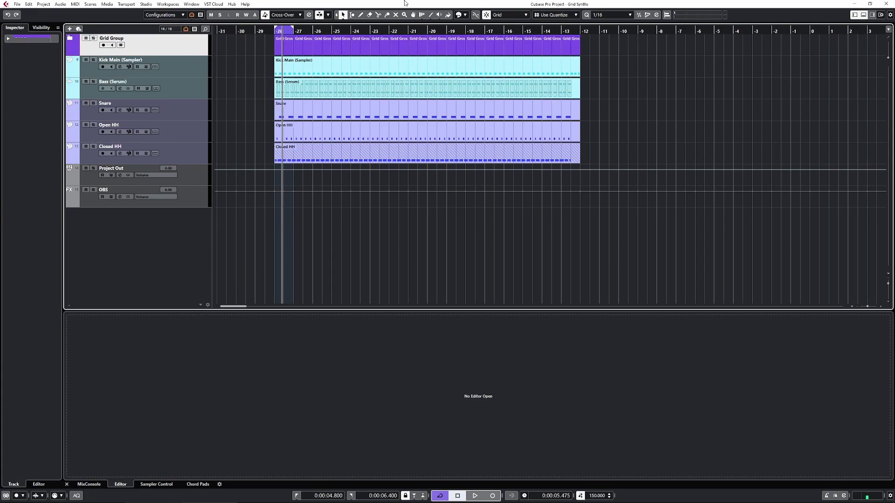
- Select the Grid Group, Kick Main (Sampler) and Bass (Serum) parts in turn to inspect them
{"action": "left_click", "coordinate": [459, 52]}
{"action": "left_click", "coordinate": [284, 69]}
{"action": "left_click", "coordinate": [303, 61], "text": "ctrl"}
{"action": "left_click", "coordinate": [282, 47]}
{"action": "left_click", "coordinate": [320, 68]}
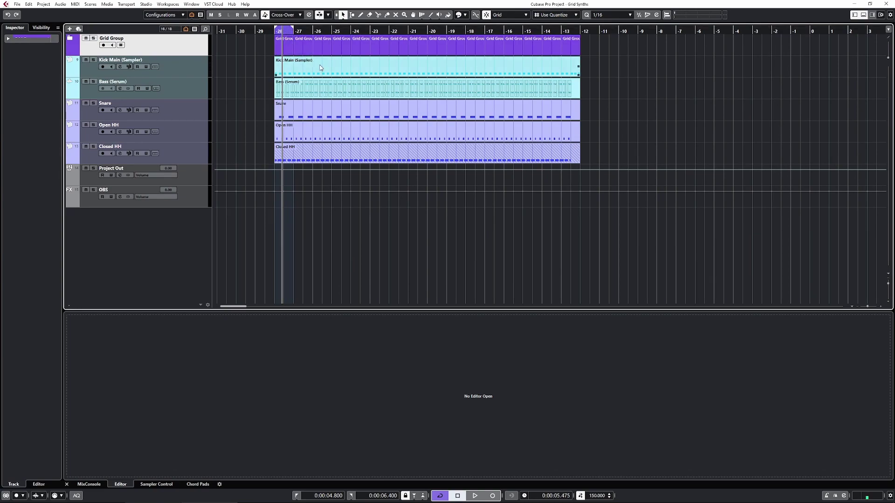
{"action": "left_click", "coordinate": [310, 83]}
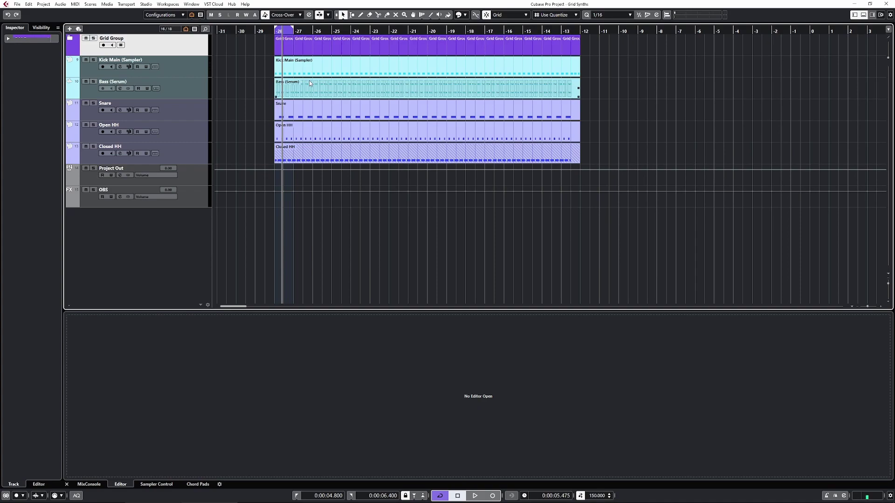
- Set the cycle from bar -28 to -12 and play it back from the loop start
{"action": "key", "text": "space"}
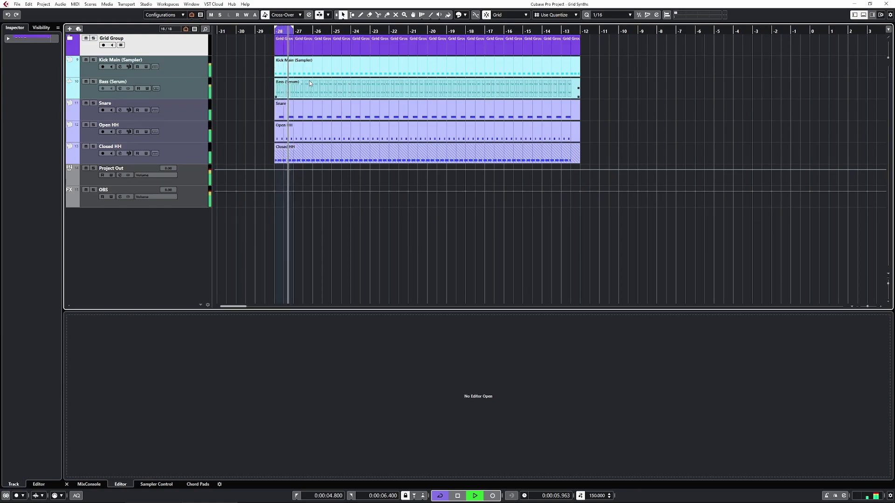
{"action": "left_click", "coordinate": [249, 43]}
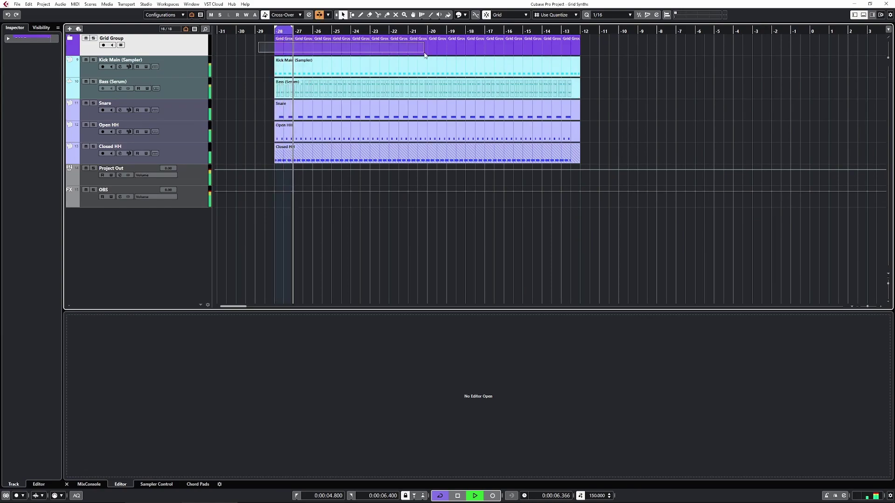
{"action": "left_click_drag", "start_coordinate": [291, 30], "coordinate": [580, 30]}
{"action": "key", "text": "space"}
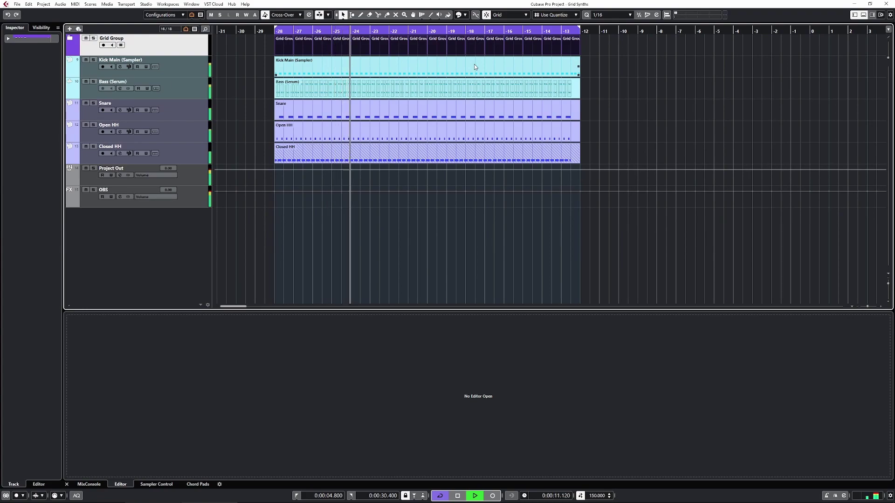
{"action": "key", "text": "space"}
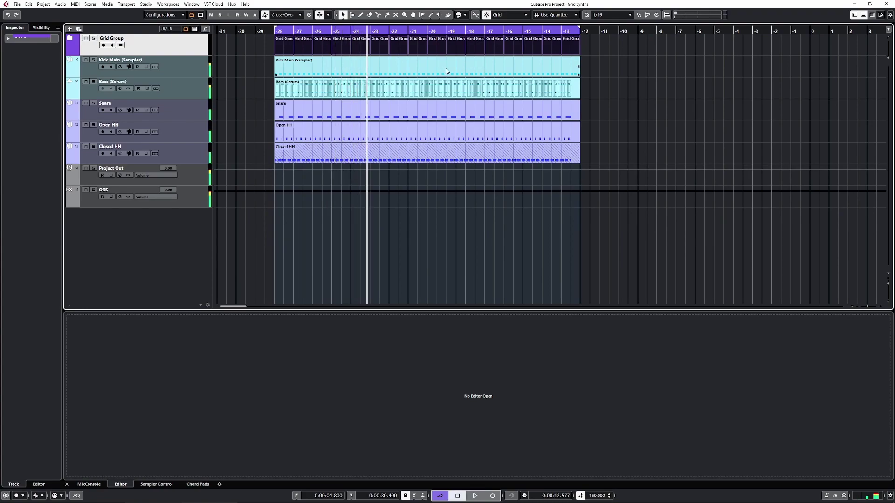
{"action": "left_click", "coordinate": [379, 46]}
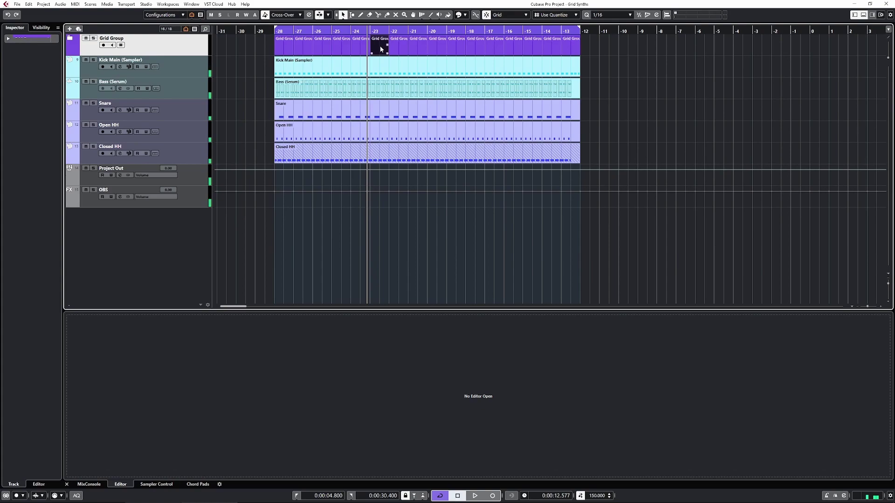
- Open the Grid Trigger part at bar -24 in the Key Editor and loop that bar
{"action": "left_click", "coordinate": [70, 39]}
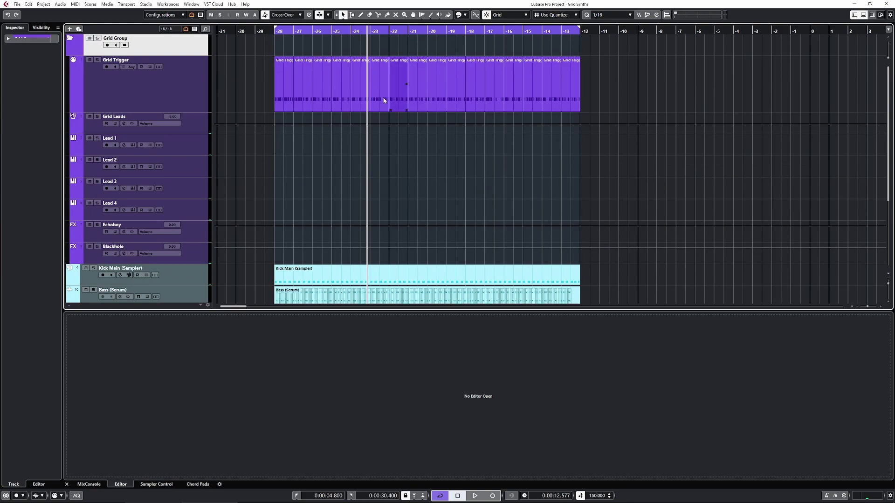
{"action": "double_click", "coordinate": [364, 77]}
{"action": "key", "text": "p"}
{"action": "key", "text": "space"}
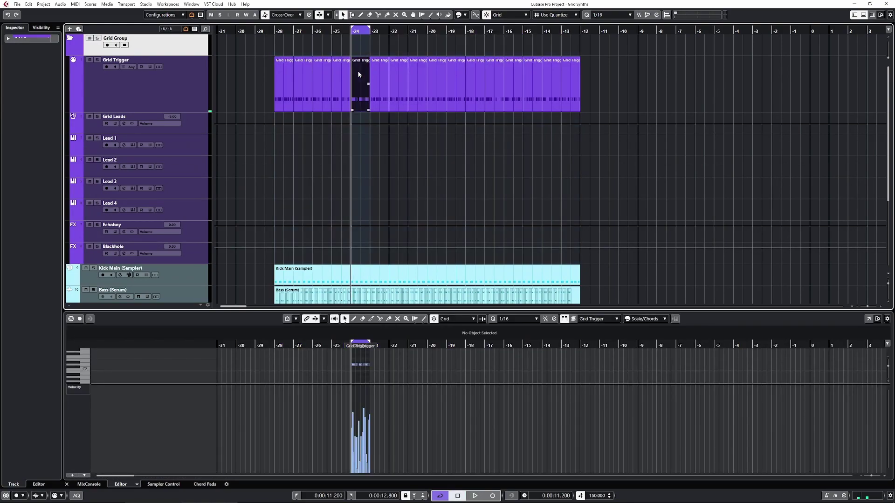
- Zoom in, enlarge the Key Editor, stop playback and select all Grid Trigger notes
{"action": "key", "text": "h"}
{"action": "key", "text": "h"}
{"action": "key", "text": "h"}
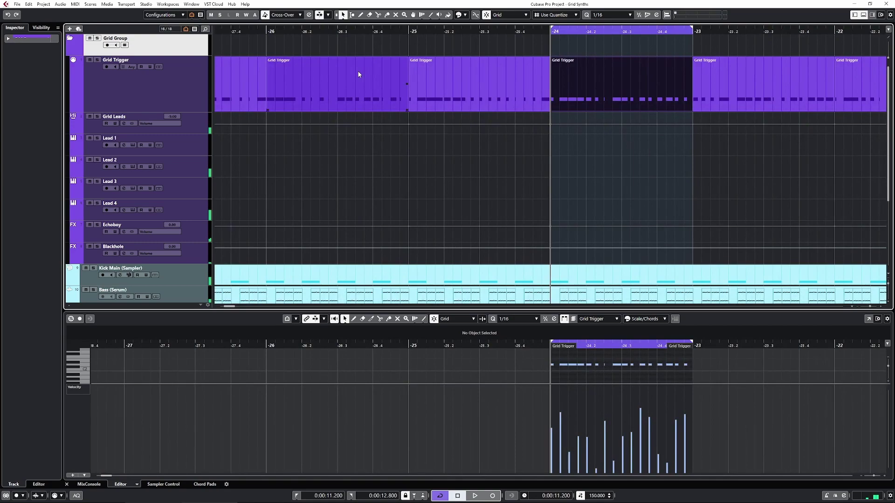
{"action": "key", "text": "h"}
{"action": "key", "text": "h"}
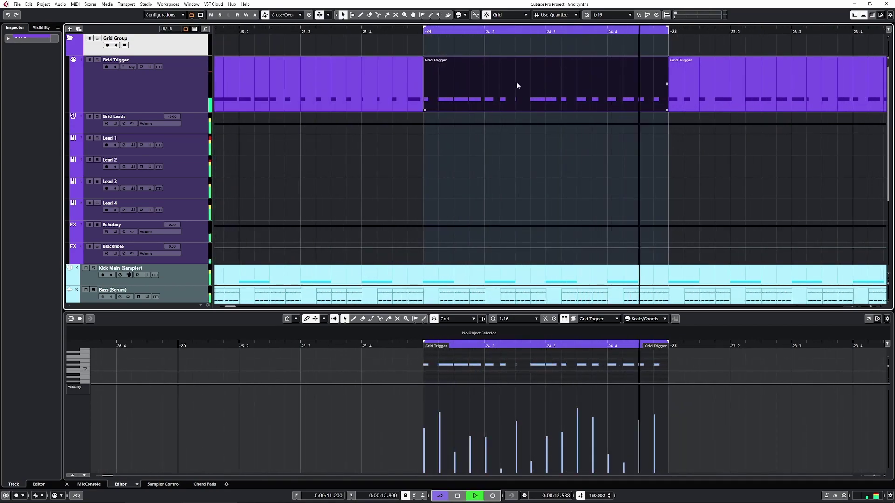
{"action": "left_click_drag", "start_coordinate": [547, 310], "coordinate": [547, 211]}
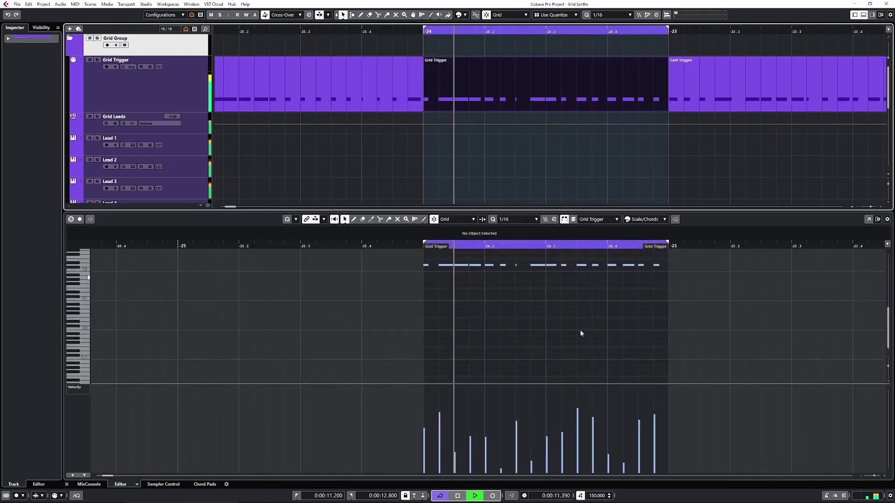
{"action": "scroll", "coordinate": [582, 337], "scroll_direction": "up", "scroll_amount": 2}
{"action": "key", "text": "space"}
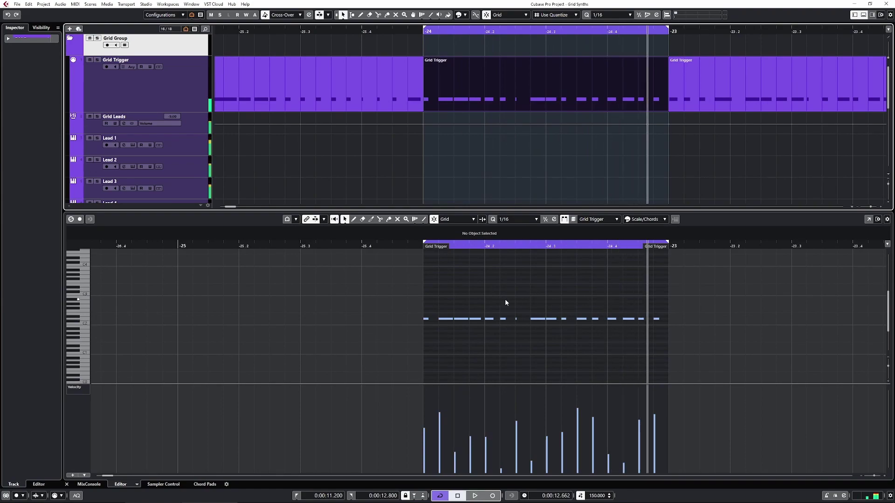
{"action": "key", "text": "ctrl+a"}
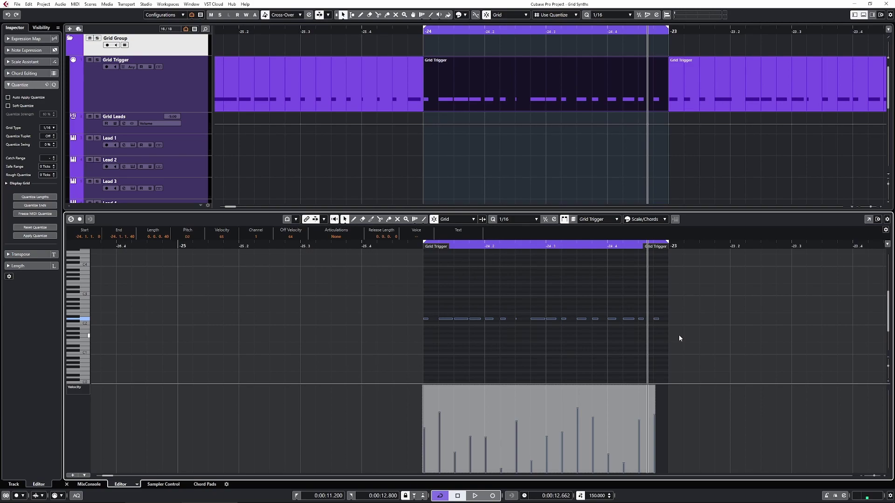
- Start looped playback of the Grid Trigger bar
{"action": "key", "text": "space"}
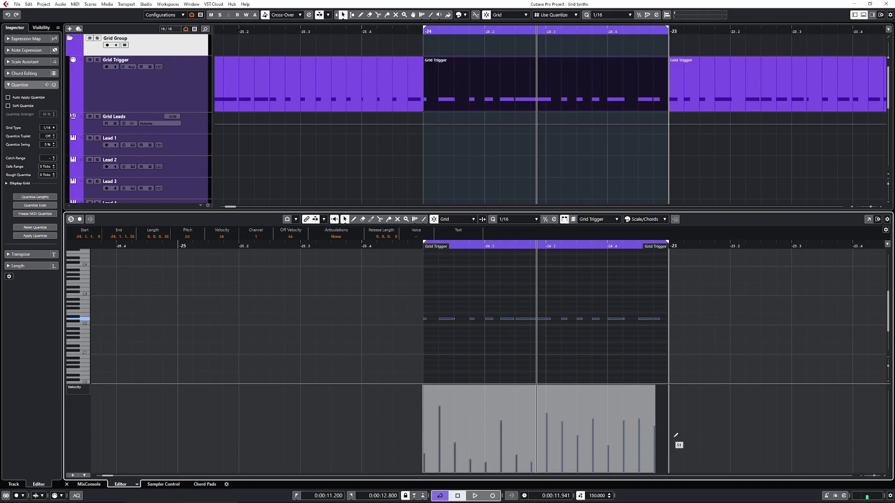
- Close the Key Editor and check the Sylenth1 presets on Lead 1 through Lead 4
{"action": "key", "text": "ctrl+alt+e"}
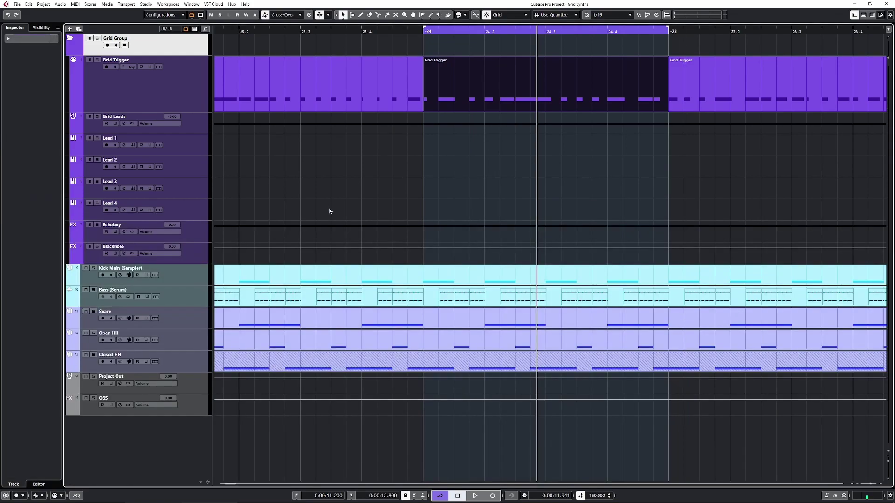
{"action": "left_click", "coordinate": [194, 152]}
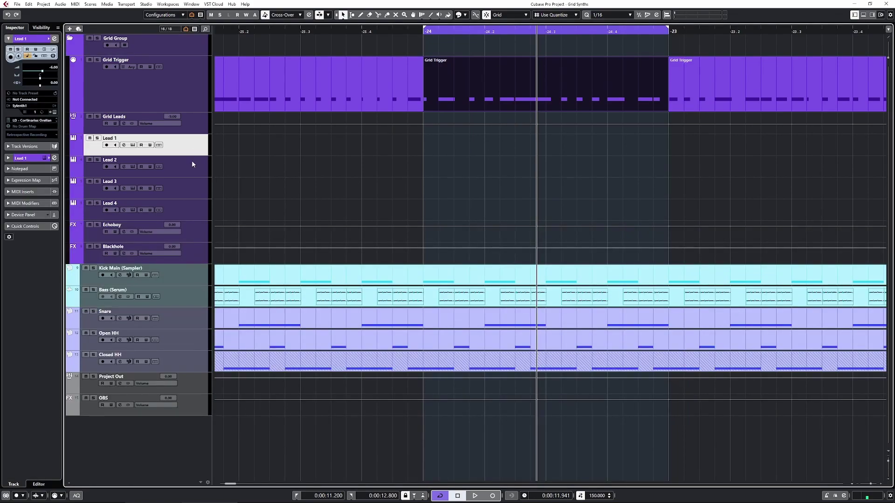
{"action": "left_click", "coordinate": [192, 160]}
{"action": "left_click", "coordinate": [195, 188]}
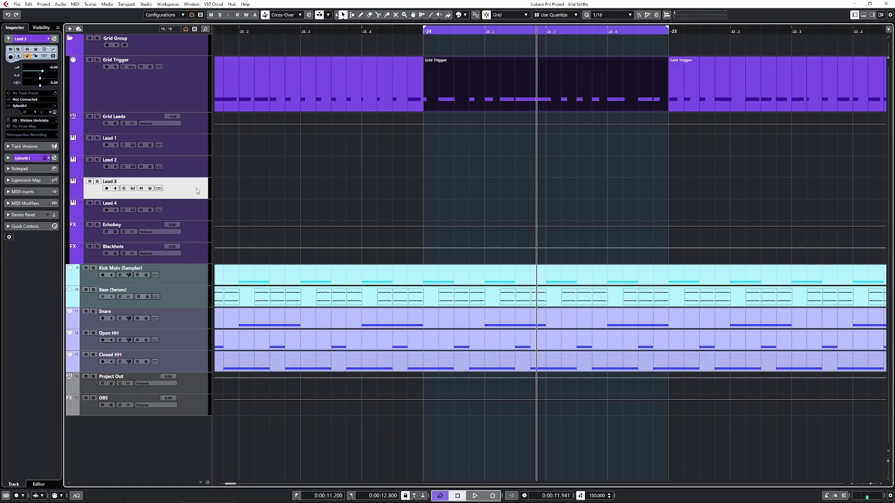
{"action": "left_click", "coordinate": [192, 213]}
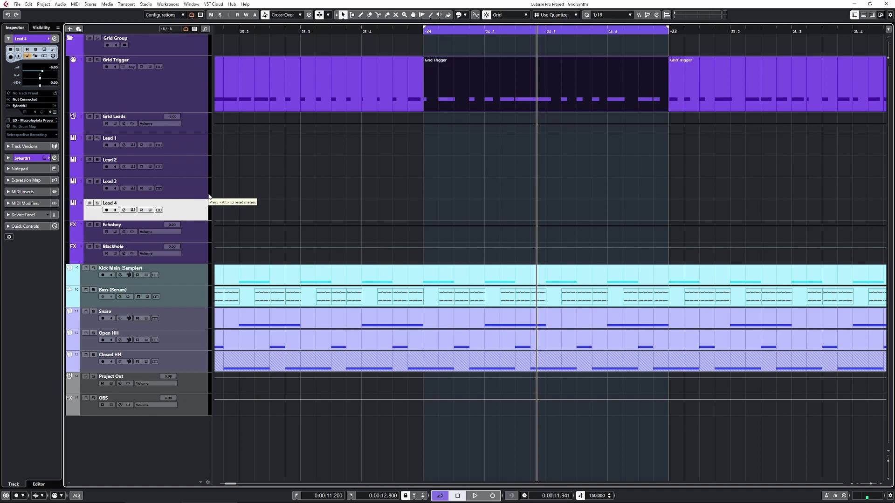
- Select the Grid Trigger track to show its four MIDI sends feeding the leads
{"action": "left_click", "coordinate": [166, 87]}
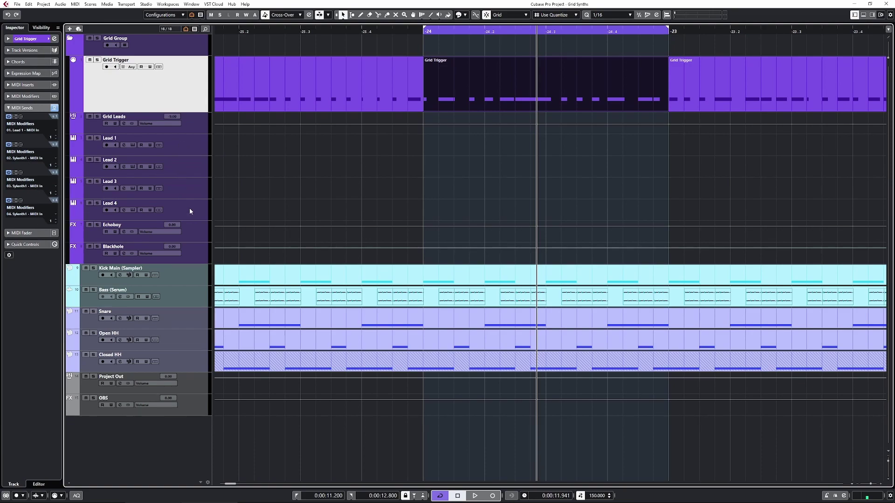
{"action": "left_click", "coordinate": [197, 144]}
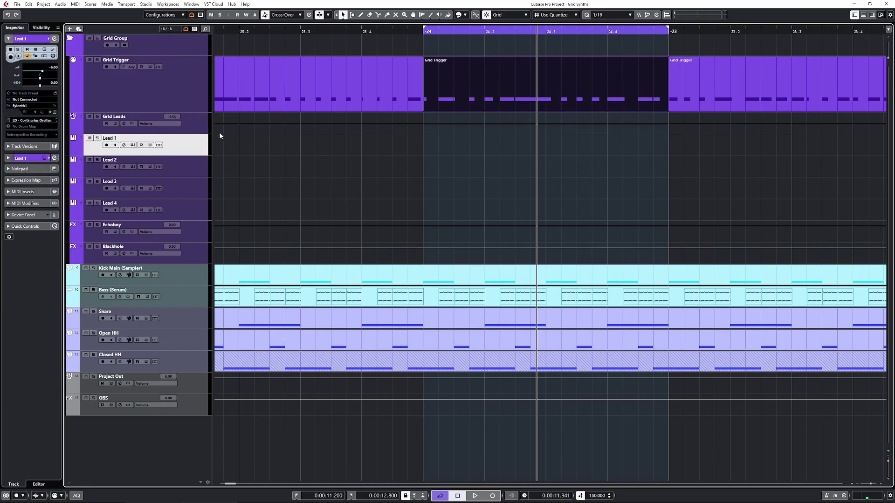
{"action": "left_click", "coordinate": [200, 99]}
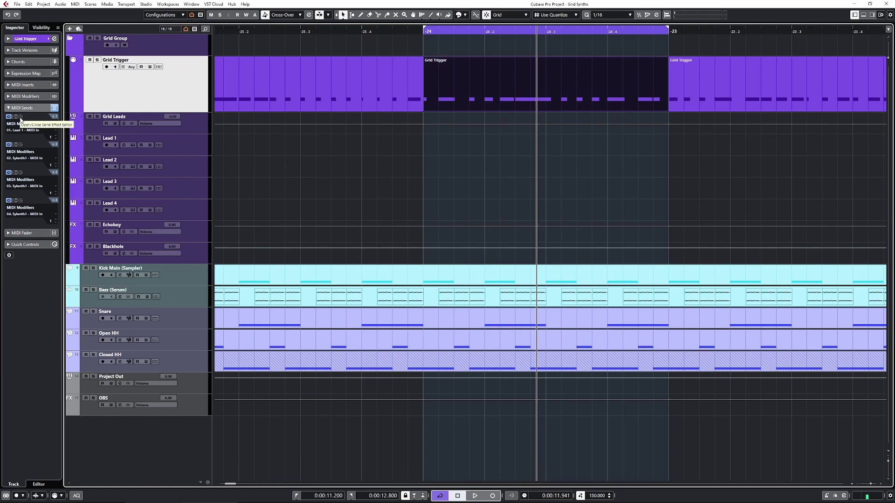
{"action": "left_click", "coordinate": [21, 117]}
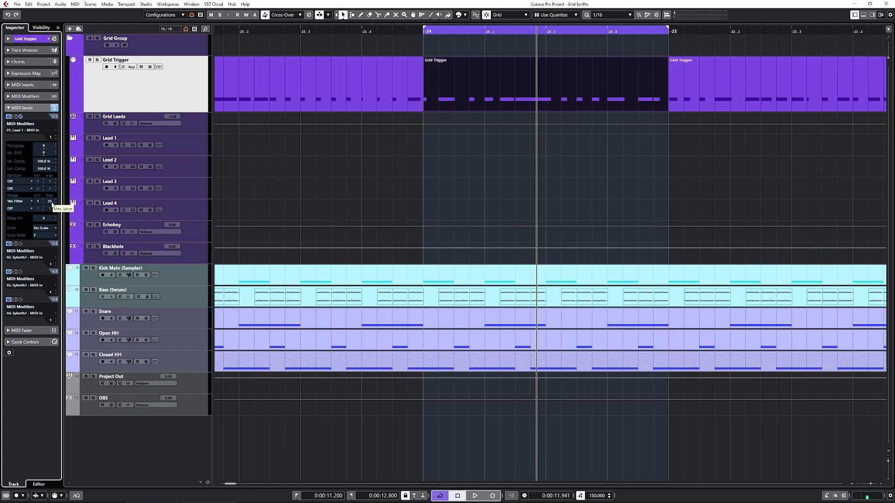
{"action": "left_click", "coordinate": [25, 128]}
{"action": "left_click", "coordinate": [24, 152]}
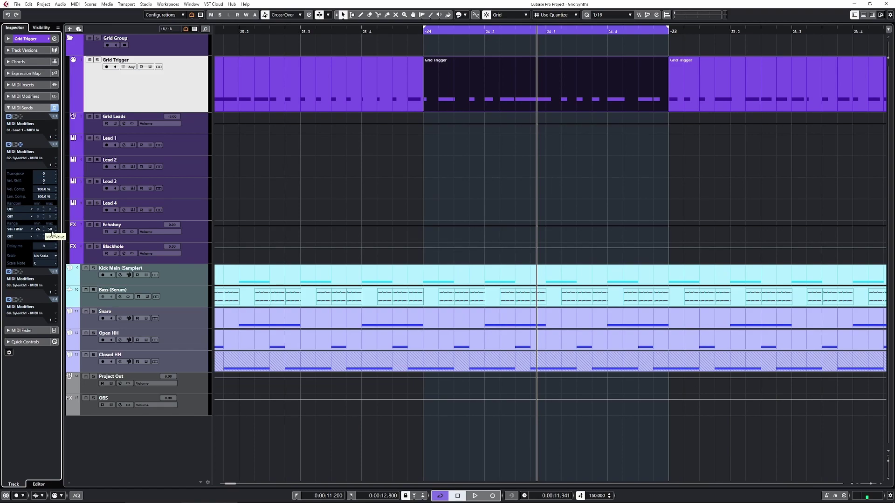
{"action": "left_click", "coordinate": [21, 150]}
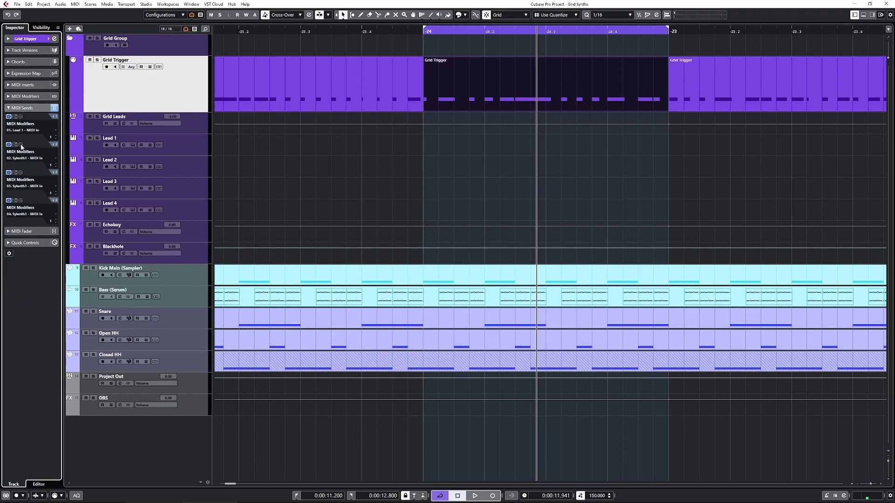
{"action": "left_click", "coordinate": [22, 176]}
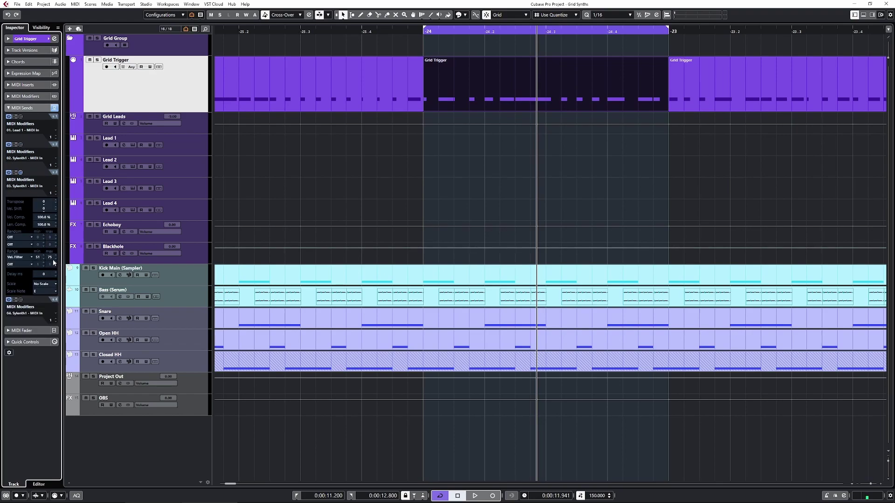
{"action": "left_click", "coordinate": [22, 176]}
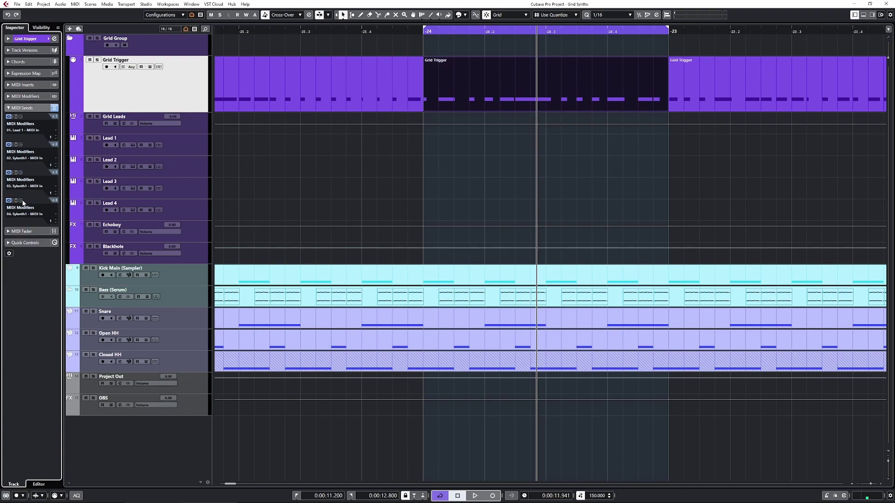
{"action": "left_click", "coordinate": [22, 202]}
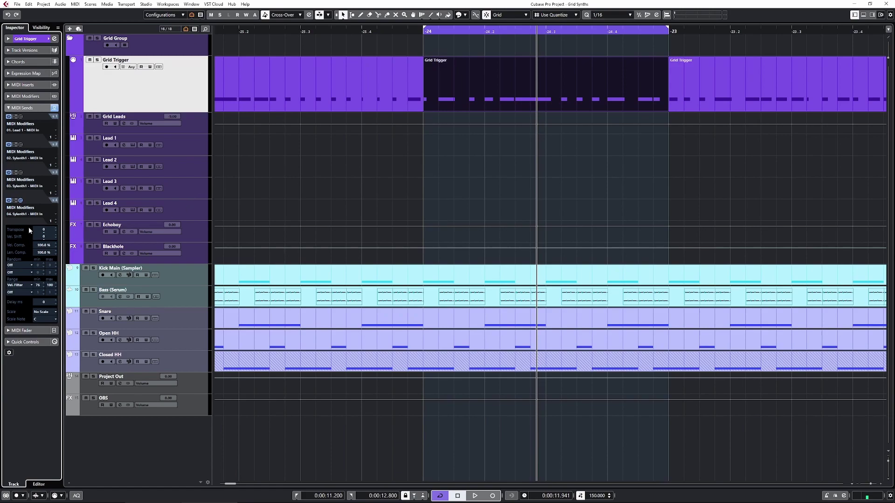
{"action": "left_click", "coordinate": [21, 200]}
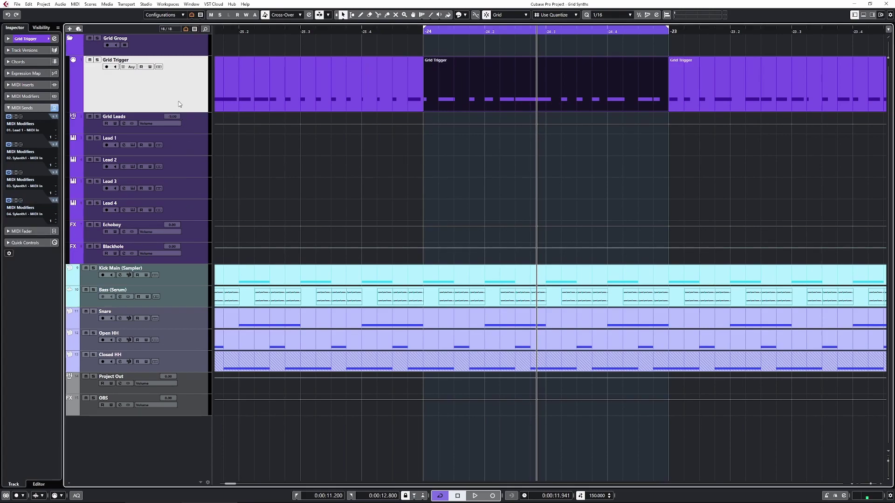
- Open the Grid Trigger part in the Key Editor and select all its notes
{"action": "left_click", "coordinate": [198, 146]}
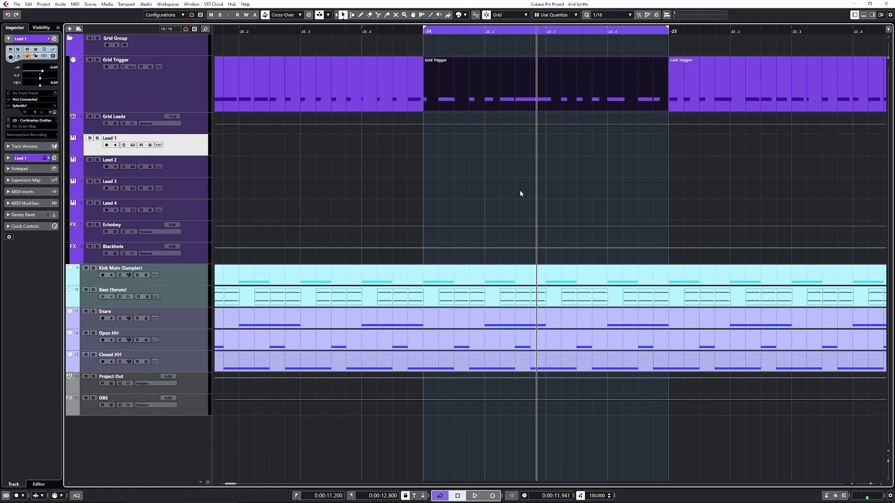
{"action": "double_click", "coordinate": [485, 100]}
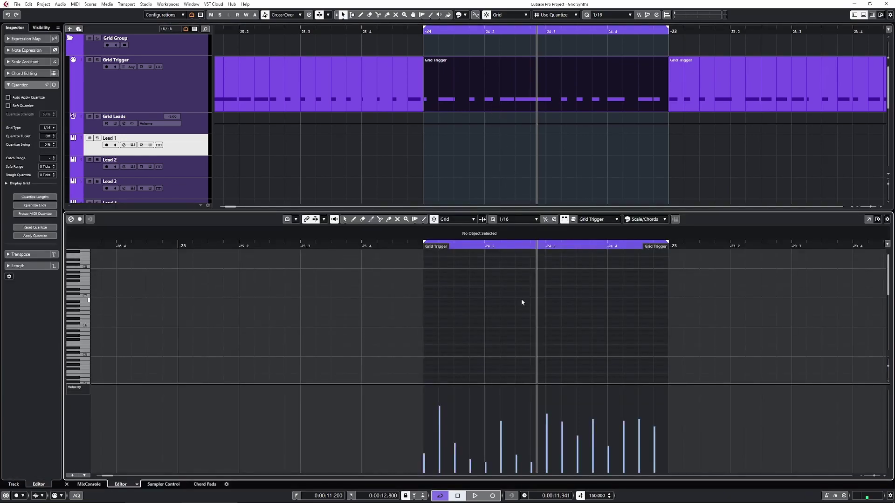
{"action": "scroll", "coordinate": [522, 308], "scroll_direction": "down", "scroll_amount": 10}
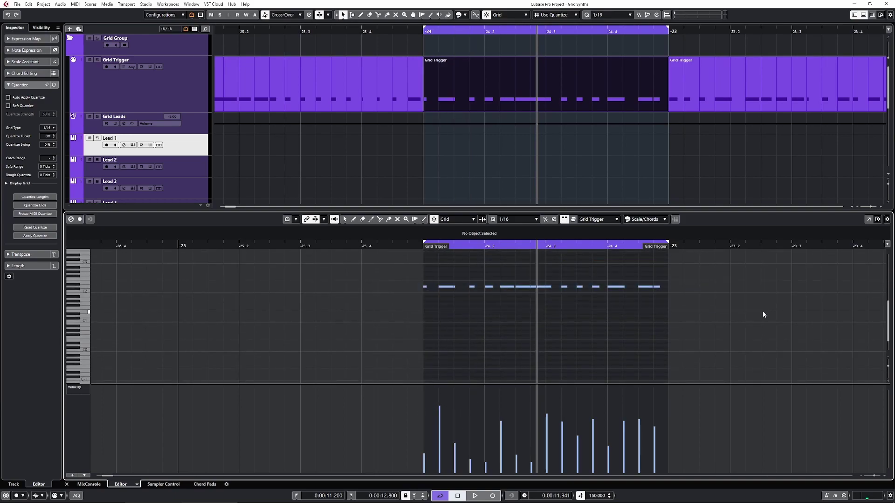
{"action": "left_click_drag", "start_coordinate": [414, 275], "coordinate": [662, 310]}
- Set every selected note to velocity 20 and play the loop back
{"action": "left_click_drag", "start_coordinate": [439, 408], "coordinate": [439, 387]}
{"action": "left_click", "coordinate": [223, 238]}
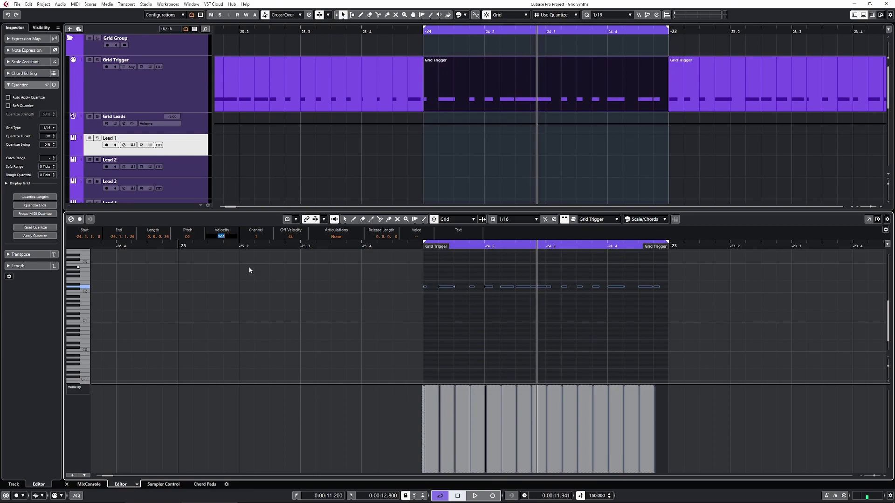
{"action": "type", "text": "20"}
{"action": "key", "text": "Return"}
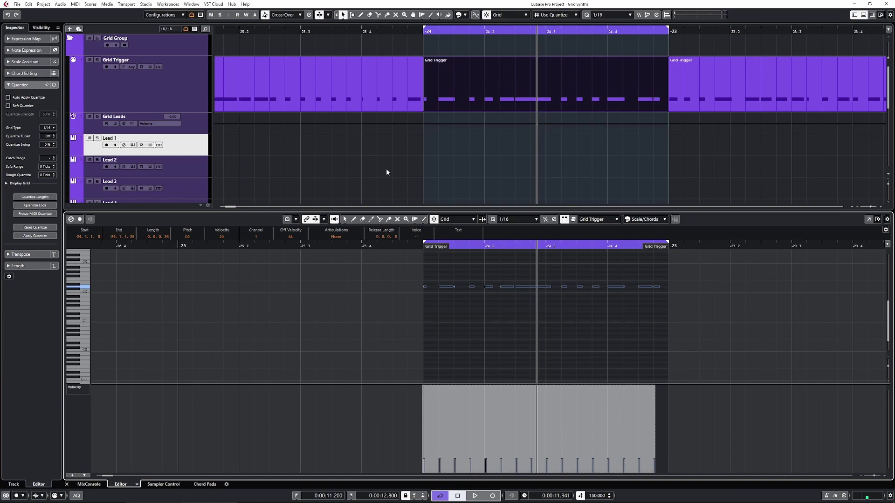
{"action": "key", "text": "space"}
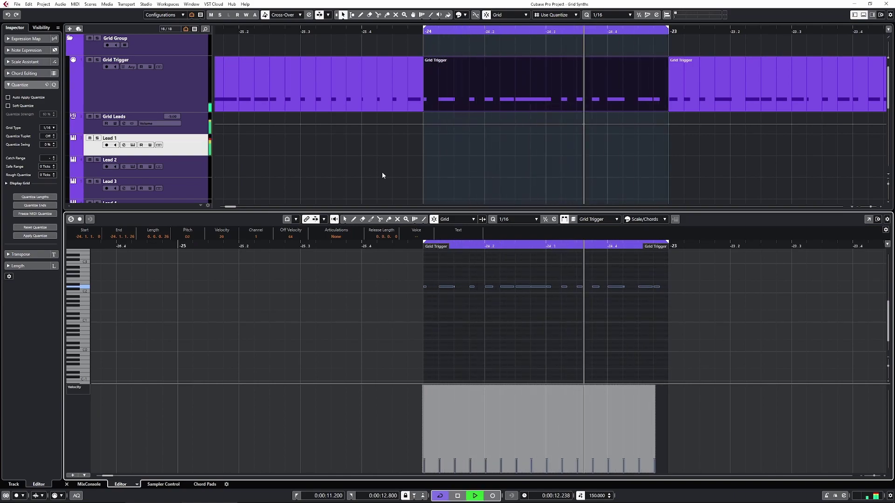
{"action": "key", "text": "space"}
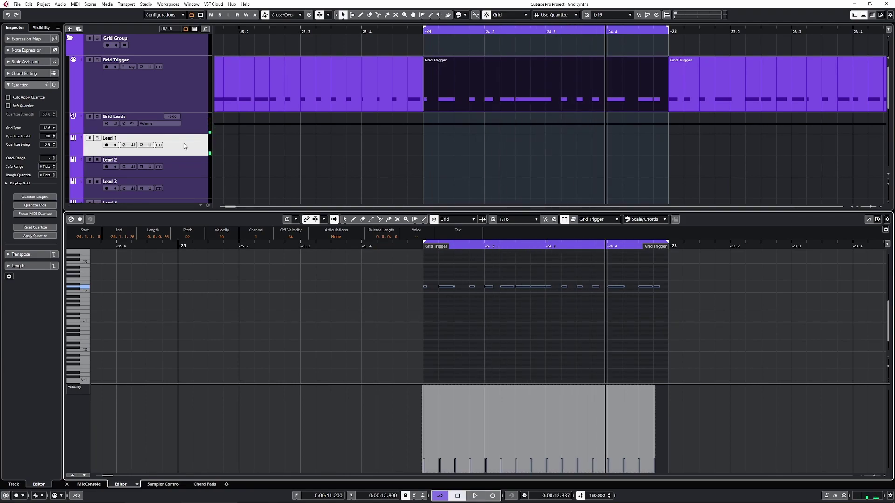
- Set all Grid Trigger notes to velocity 40, then 60, while the loop plays
{"action": "left_click", "coordinate": [183, 165]}
{"action": "left_click", "coordinate": [403, 276]}
{"action": "left_click_drag", "start_coordinate": [383, 269], "coordinate": [748, 325]}
{"action": "left_click", "coordinate": [221, 236]}
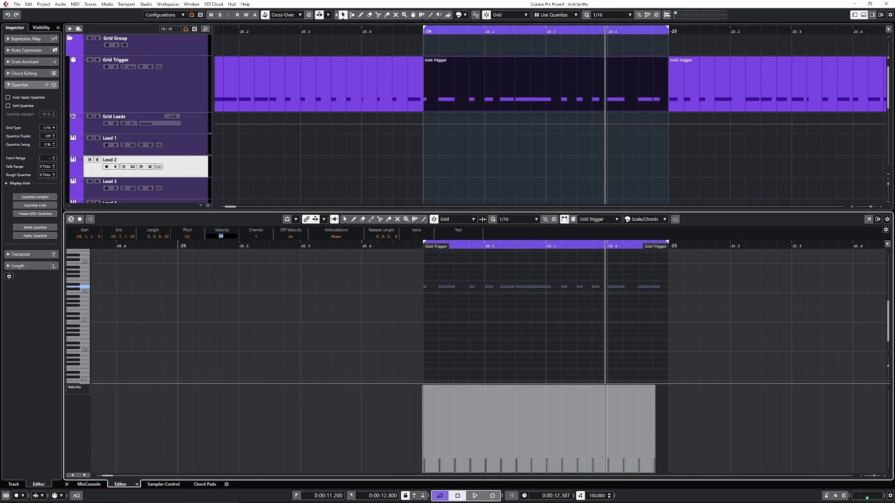
{"action": "type", "text": "40"}
{"action": "key", "text": "Return"}
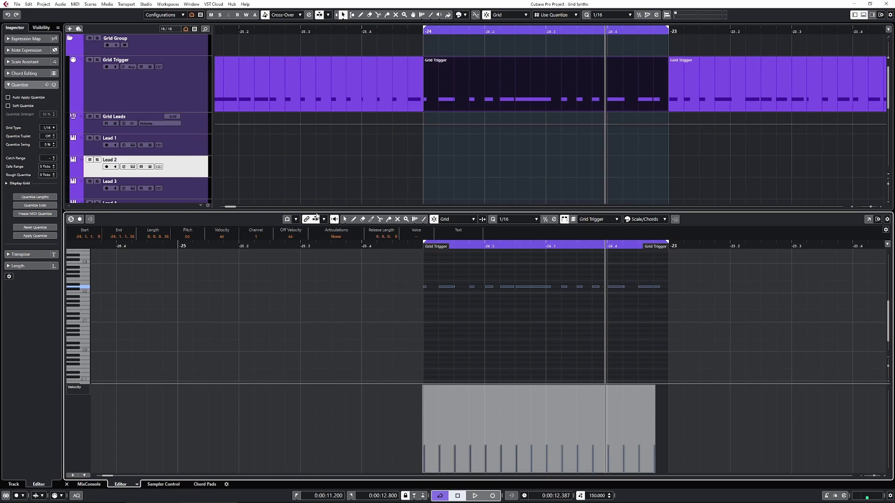
{"action": "key", "text": "space"}
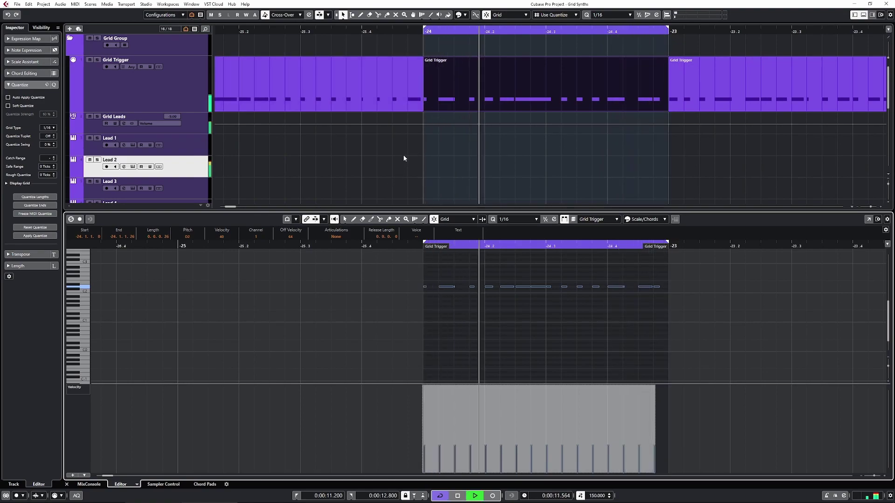
{"action": "scroll", "coordinate": [404, 158], "scroll_direction": "down", "scroll_amount": 2}
{"action": "left_click", "coordinate": [349, 276]}
{"action": "key", "text": "ctrl+a"}
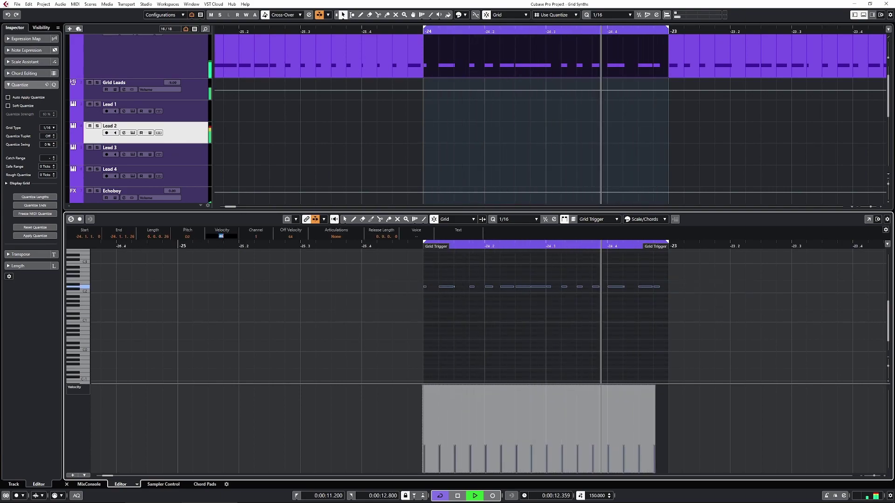
{"action": "type", "text": "60"}
{"action": "key", "text": "Return"}
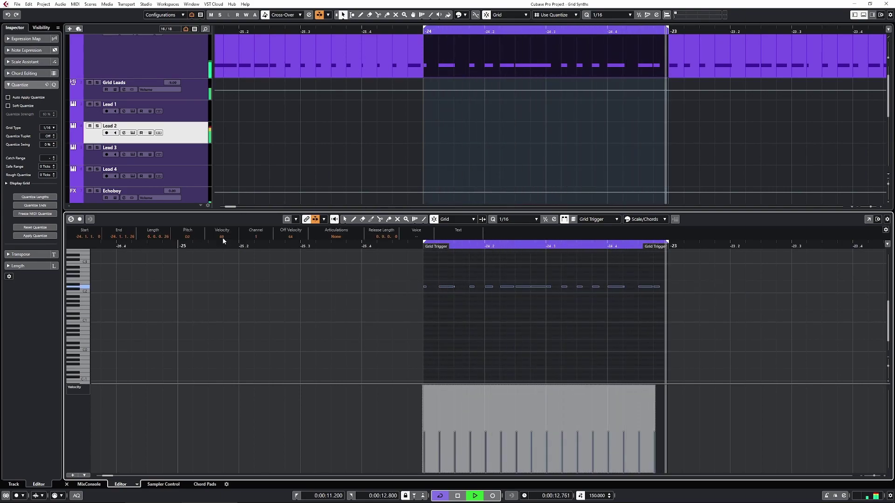
- Raise all notes to velocity 80 and stop playback
{"action": "left_click", "coordinate": [200, 183]}
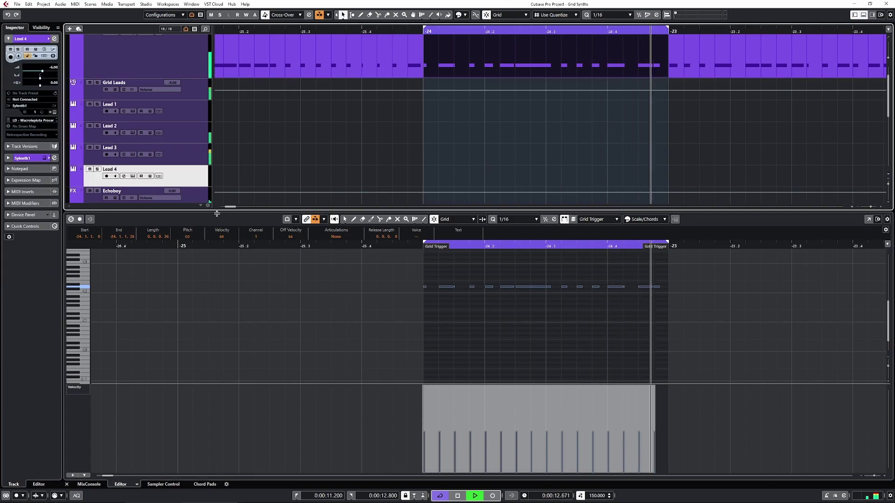
{"action": "left_click", "coordinate": [222, 236]}
{"action": "type", "text": "80"}
{"action": "key", "text": "Return"}
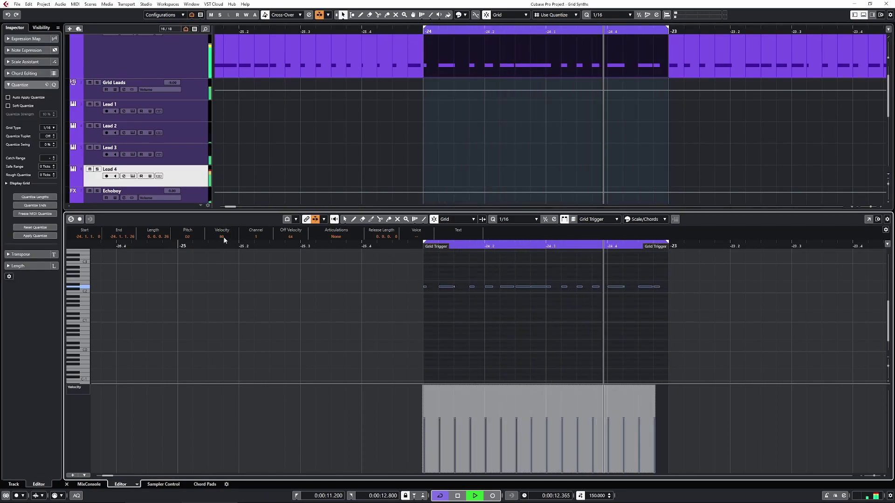
{"action": "key", "text": "space"}
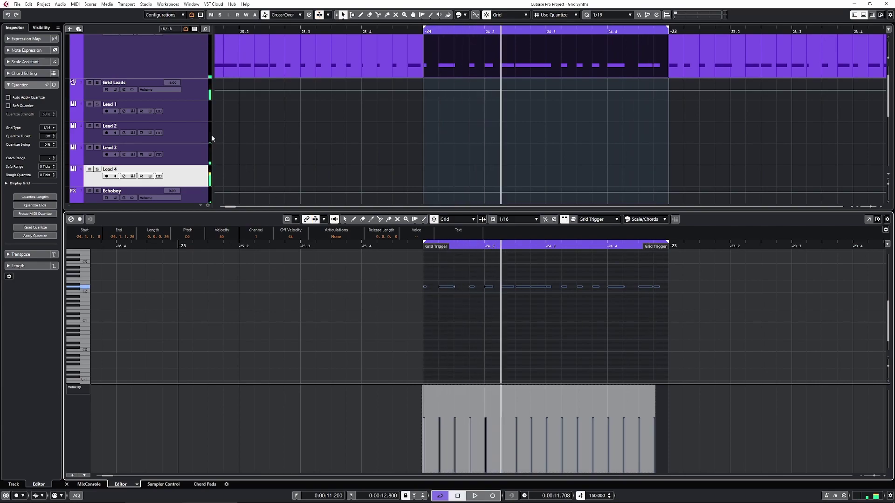
- Keep the first-half notes and draw low velocities around 20 for the later notes
{"action": "left_click", "coordinate": [197, 107]}
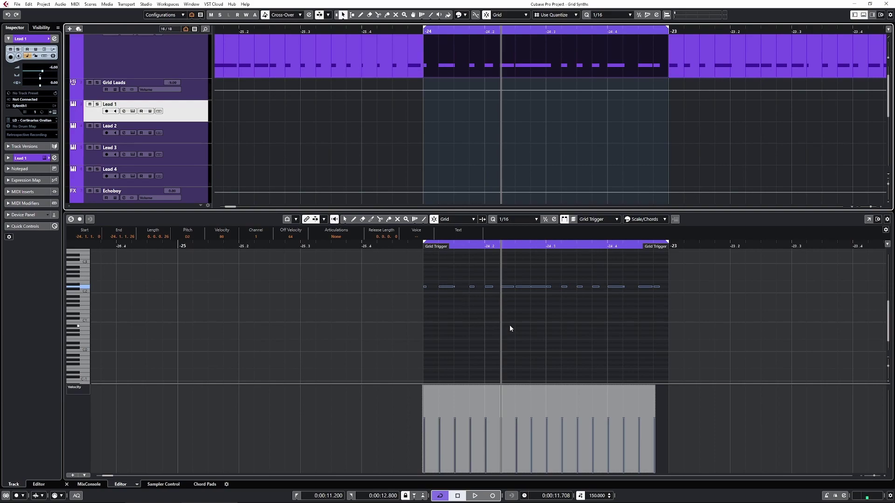
{"action": "left_click_drag", "start_coordinate": [402, 275], "coordinate": [541, 308]}
{"action": "mouse_move", "coordinate": [553, 462]}
{"action": "left_mouse_down"}
{"action": "mouse_move", "coordinate": [579, 468]}
{"action": "mouse_move", "coordinate": [676, 454]}
{"action": "left_mouse_up"}
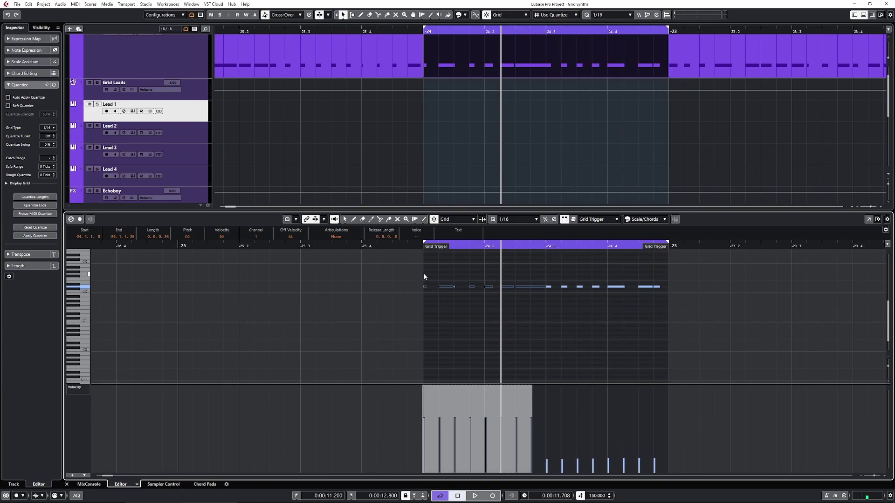
{"action": "left_click", "coordinate": [447, 286]}
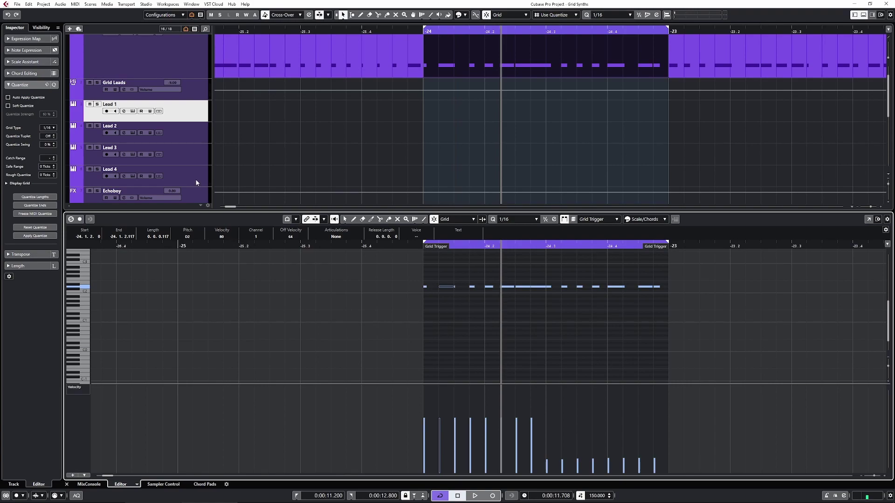
{"action": "left_click", "coordinate": [548, 277]}
{"action": "left_click", "coordinate": [549, 288]}
- Play the bar back from the loop start, then select all notes again
{"action": "left_click", "coordinate": [417, 245]}
{"action": "key", "text": "space"}
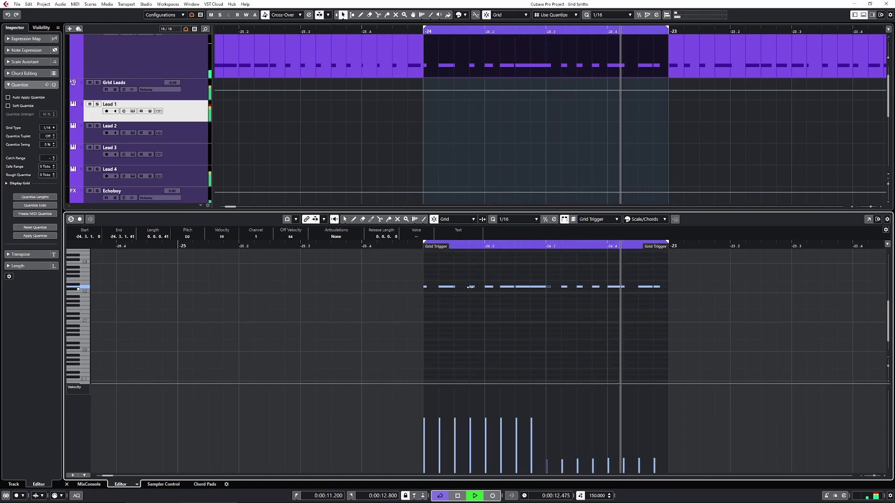
{"action": "key", "text": "space"}
{"action": "left_click_drag", "start_coordinate": [399, 275], "coordinate": [704, 337]}
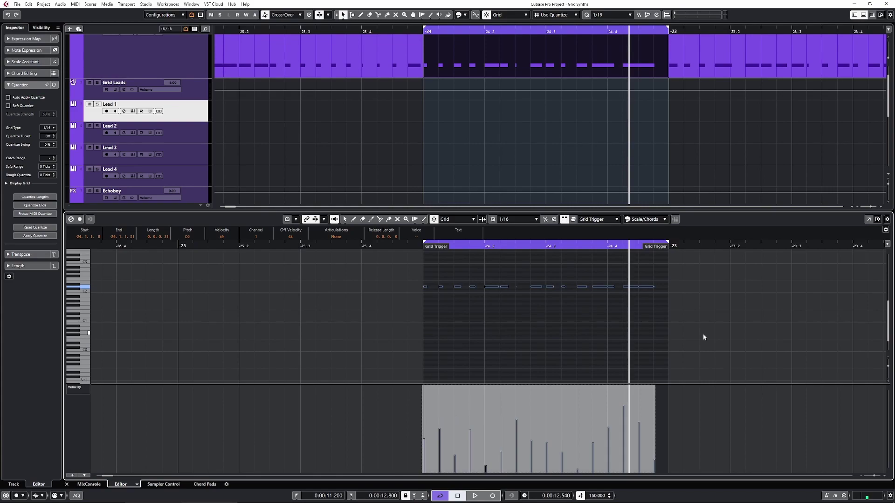
- Play back the varied velocities, zoom the timeline out and close the Key Editor
{"action": "key", "text": "space"}
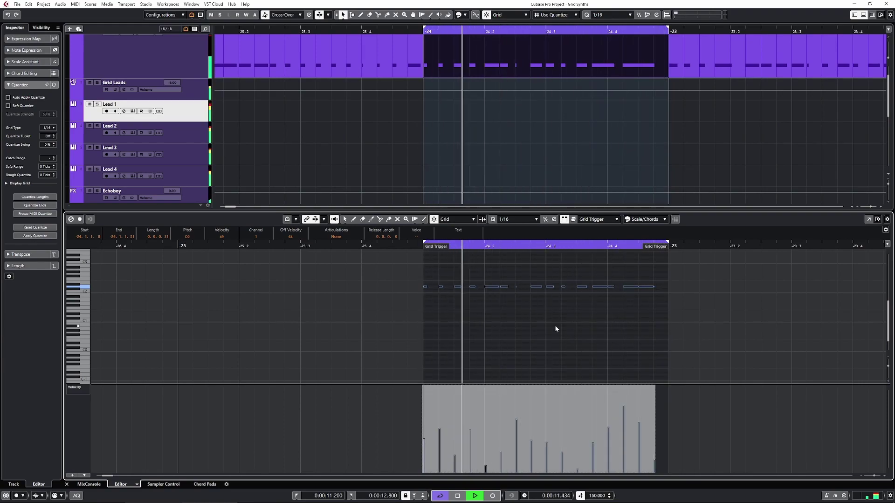
{"action": "key", "text": "space"}
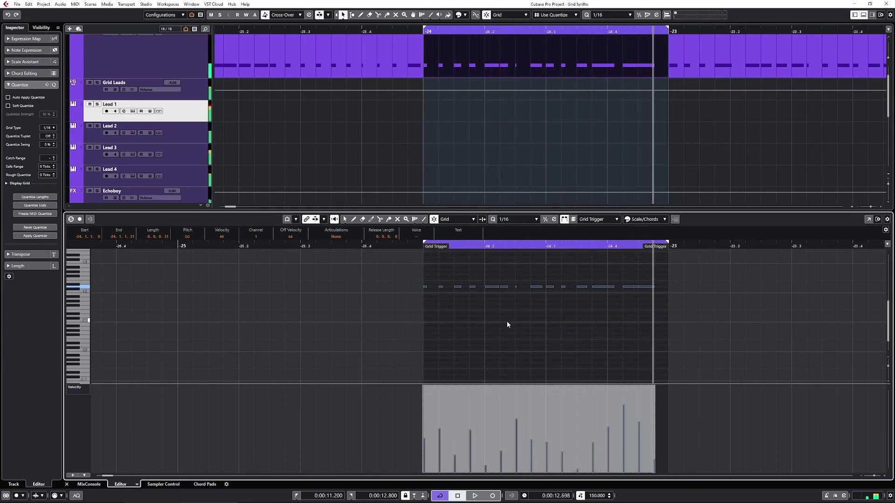
{"action": "key", "text": "g"}
{"action": "key", "text": "g"}
{"action": "key", "text": "ctrl+e"}
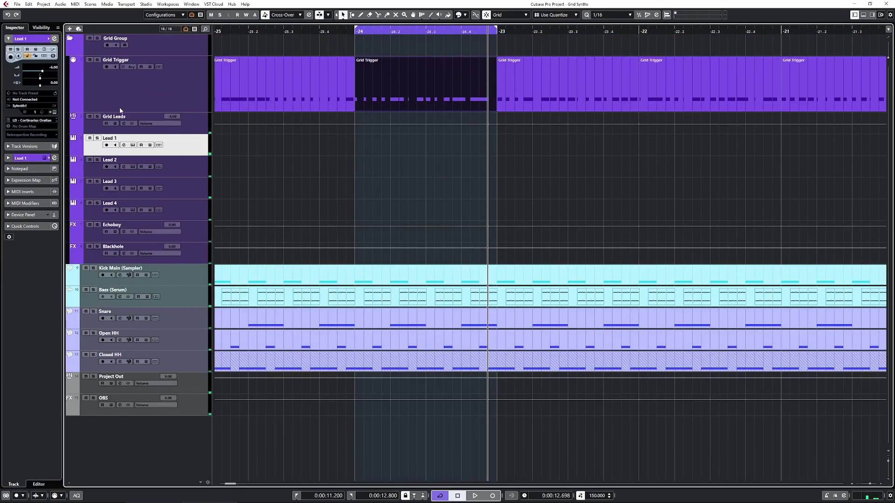
- Add a MIDI track named Trigger and move it above the collapsed Grid Group
{"action": "left_click", "coordinate": [71, 39]}
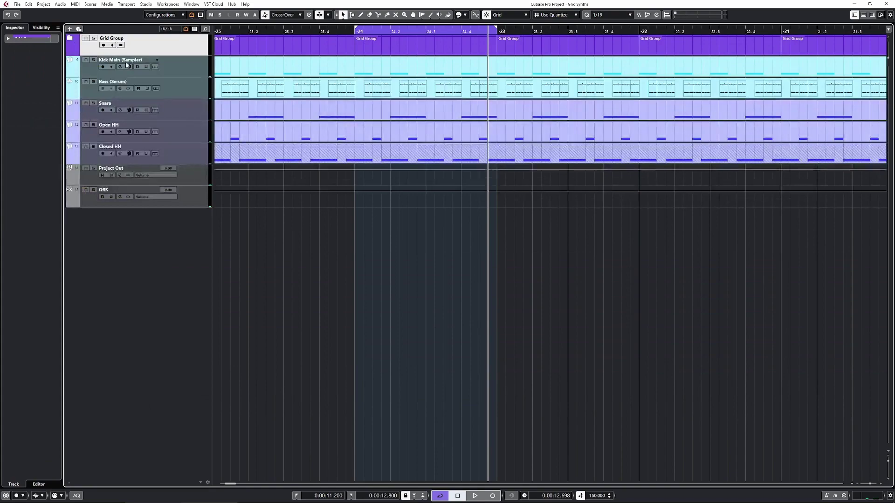
{"action": "right_click", "coordinate": [177, 50]}
{"action": "mouse_move", "coordinate": [226, 55]}
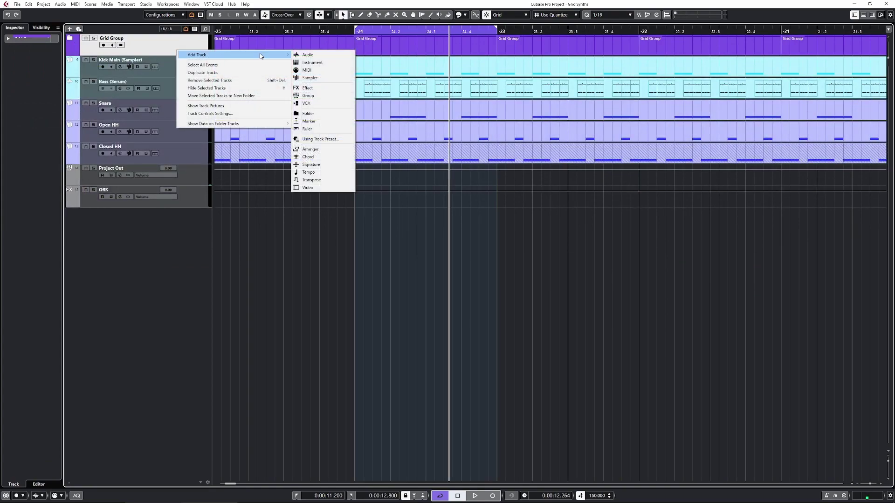
{"action": "left_click", "coordinate": [307, 70]}
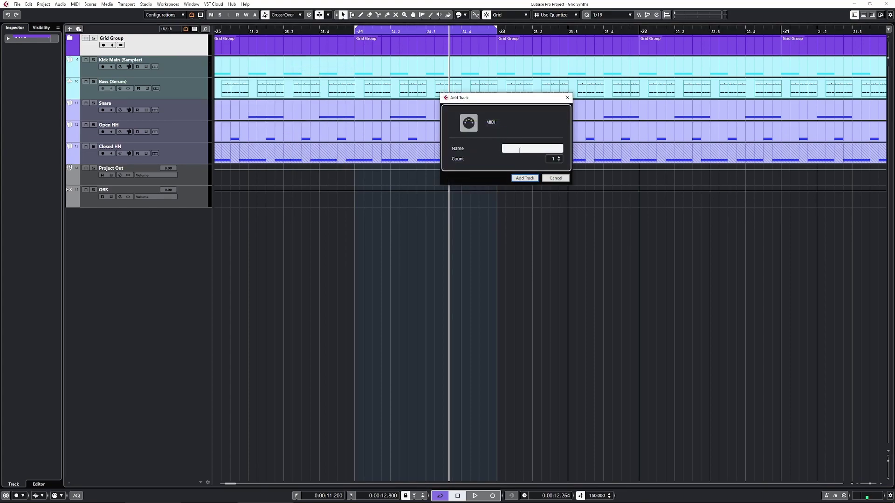
{"action": "type", "text": "igger"}
{"action": "left_click", "coordinate": [525, 178]}
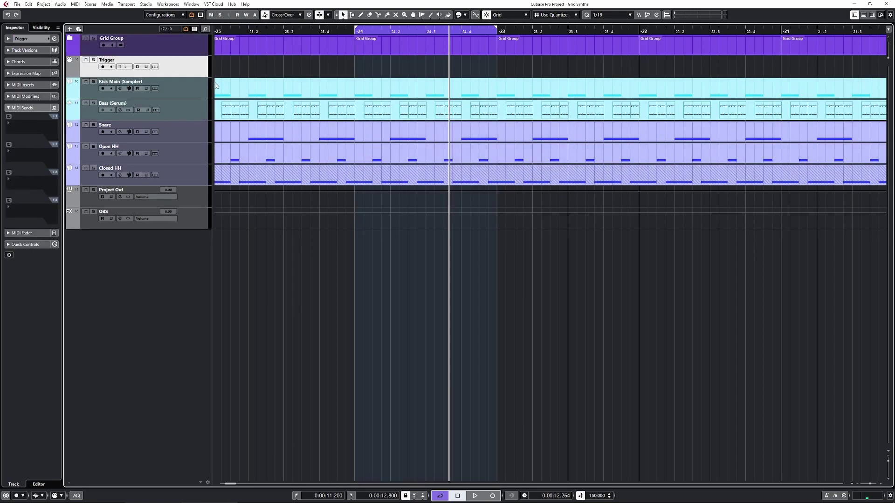
{"action": "left_click_drag", "start_coordinate": [190, 52], "coordinate": [192, 42]}
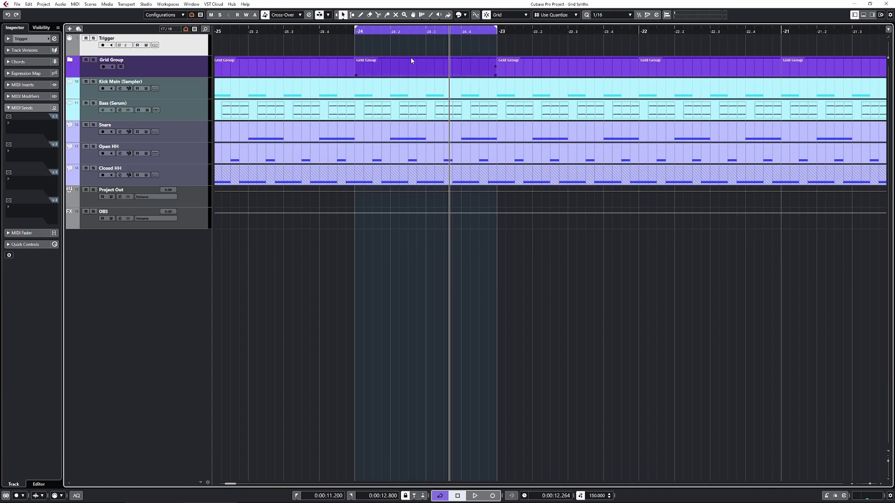
- Create a bar -24 Trigger part and fill it with repeated short D2 notes
{"action": "double_click", "coordinate": [391, 47]}
{"action": "double_click", "coordinate": [391, 47]}
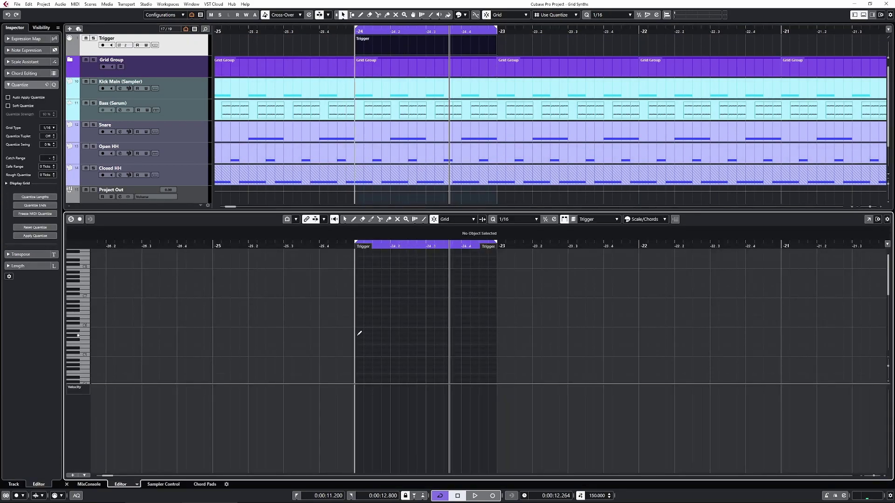
{"action": "left_click", "coordinate": [357, 345]}
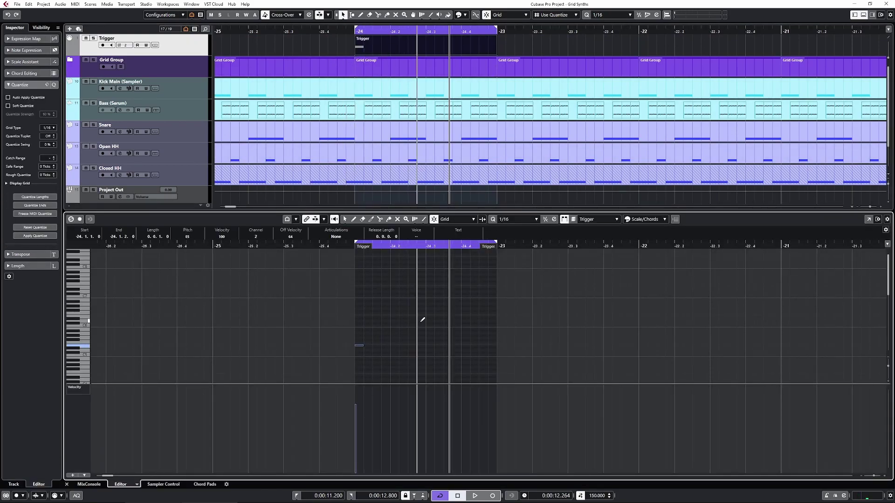
{"action": "key", "text": "Down"}
{"action": "key", "text": "Down"}
{"action": "key", "text": "shift+Down"}
{"action": "key", "text": "shift+Down"}
{"action": "key", "text": "alt+d"}
{"action": "key", "text": "alt+d"}
{"action": "key", "text": "alt+d"}
{"action": "key", "text": "ctrl+a"}
{"action": "key", "text": "alt+d"}
{"action": "key", "text": "alt+d"}
{"action": "key", "text": "alt+d"}
{"action": "key", "text": "ctrl+alt+e"}
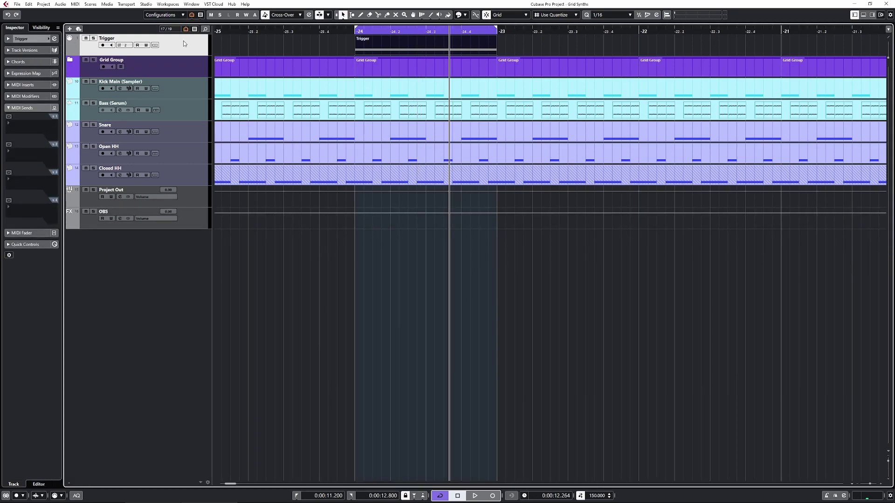
- Set the Trigger track's MIDI input to Not Connected
{"action": "left_click", "coordinate": [18, 38]}
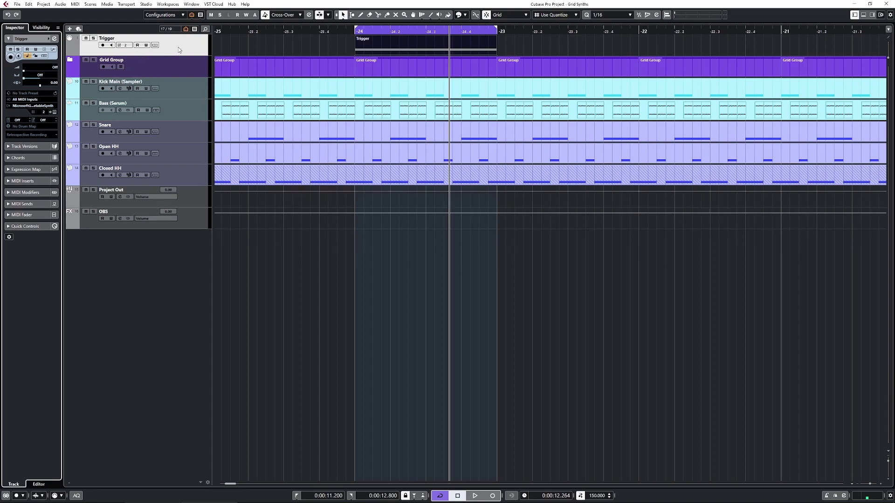
{"action": "left_click", "coordinate": [33, 100]}
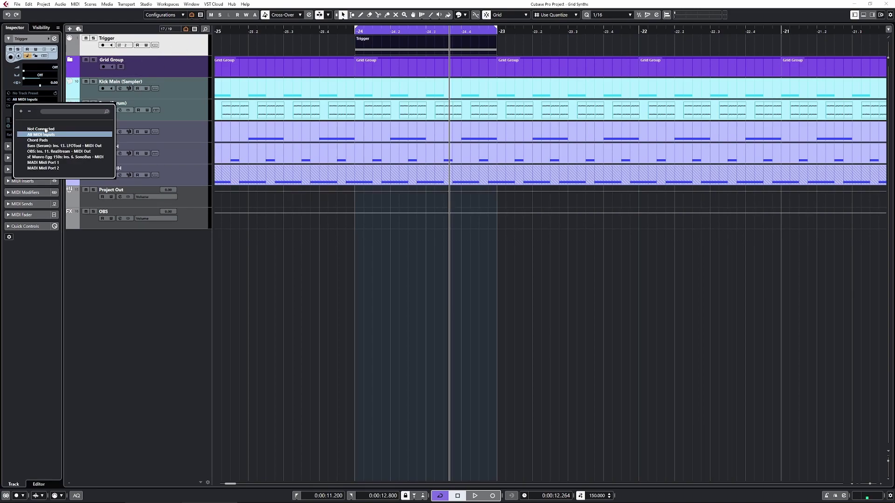
{"action": "left_click", "coordinate": [41, 129]}
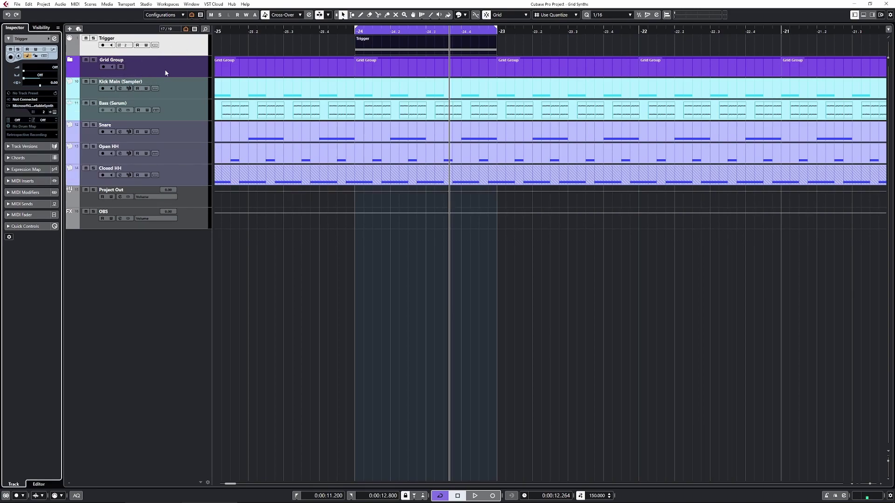
- Add a Sylenth1 instrument track, Sylenth1 01, below the Trigger track
{"action": "right_click", "coordinate": [185, 49]}
{"action": "mouse_move", "coordinate": [236, 54]}
{"action": "left_click", "coordinate": [331, 61]}
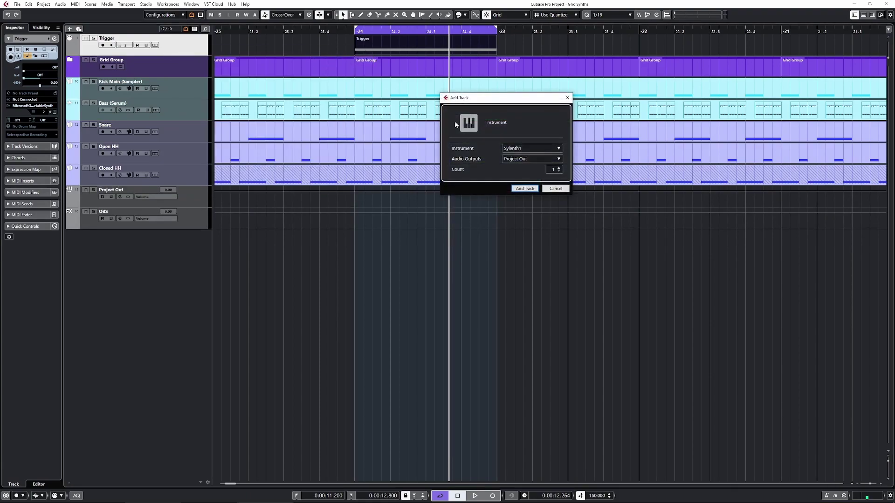
{"action": "left_click", "coordinate": [521, 148]}
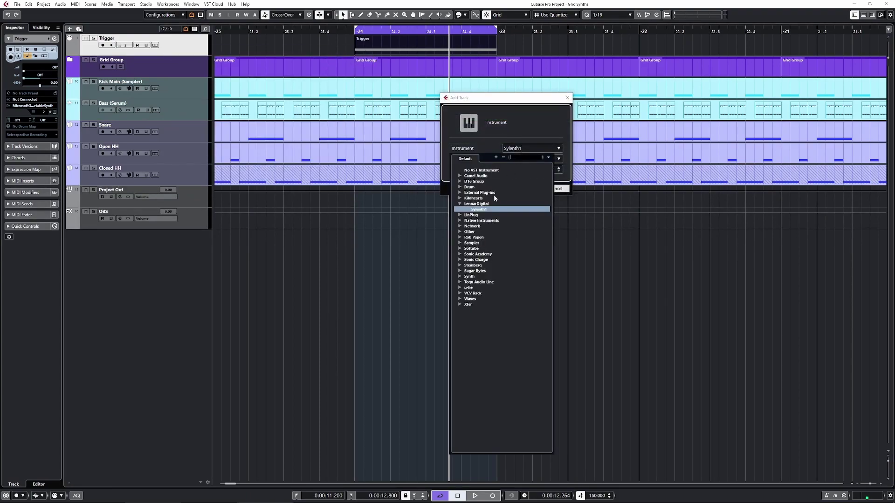
{"action": "left_click", "coordinate": [486, 209]}
{"action": "left_click", "coordinate": [526, 188]}
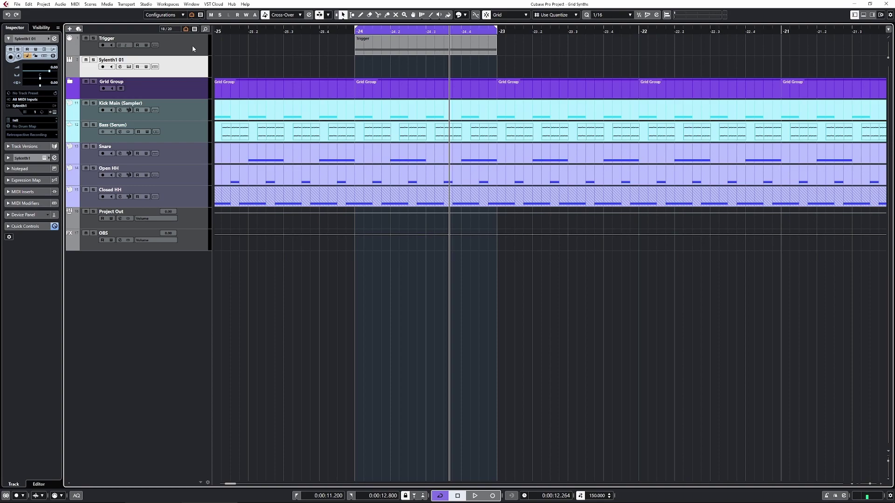
{"action": "left_click", "coordinate": [193, 47]}
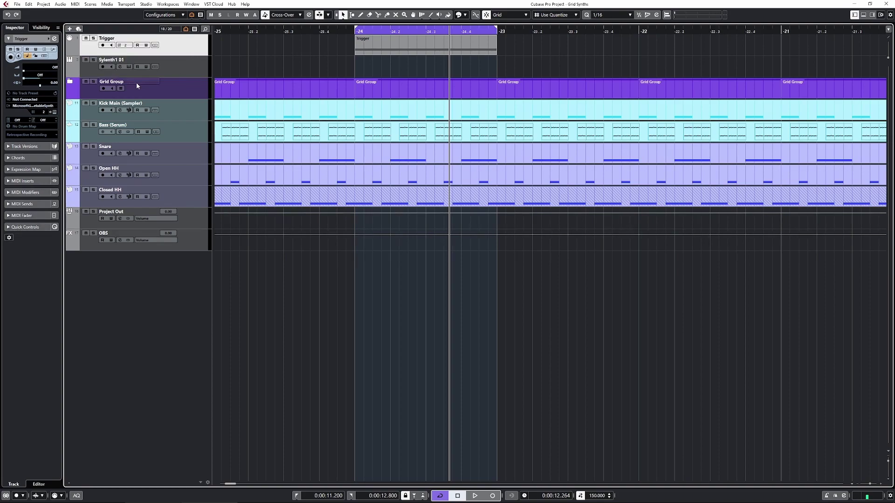
- Set Trigger's MIDI output to Not Connected and route send 1 to 05. Sylenth1 - MIDI In
{"action": "left_click", "coordinate": [32, 106]}
{"action": "left_click", "coordinate": [40, 135]}
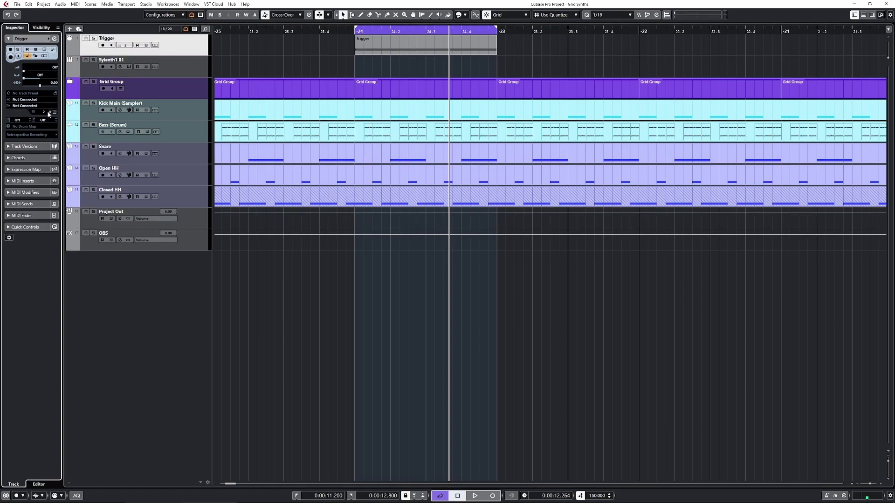
{"action": "left_click", "coordinate": [28, 207]}
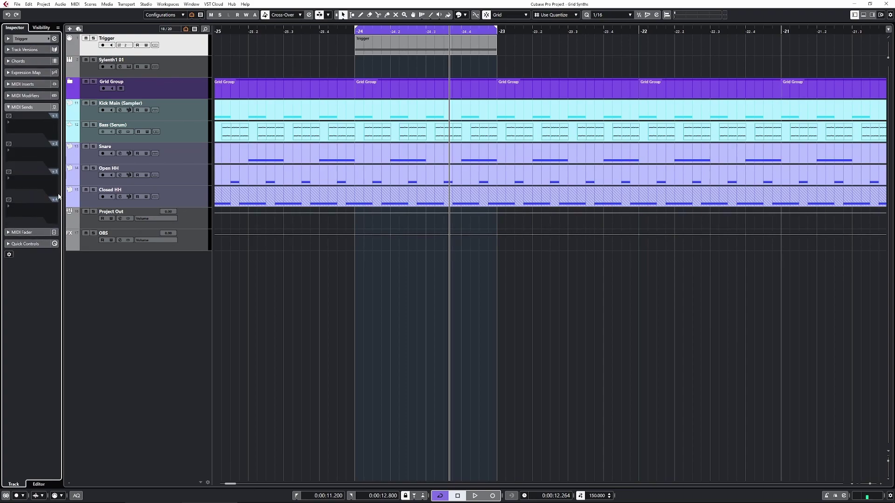
{"action": "left_click", "coordinate": [16, 131]}
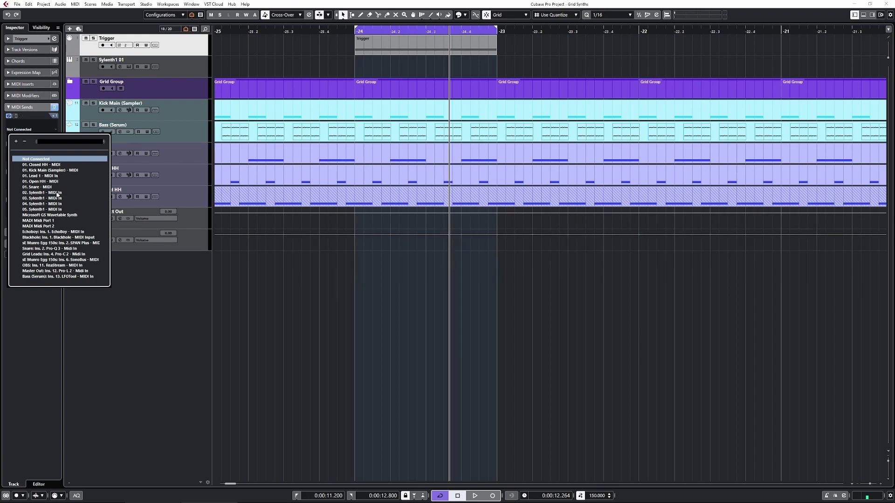
{"action": "left_click", "coordinate": [47, 209]}
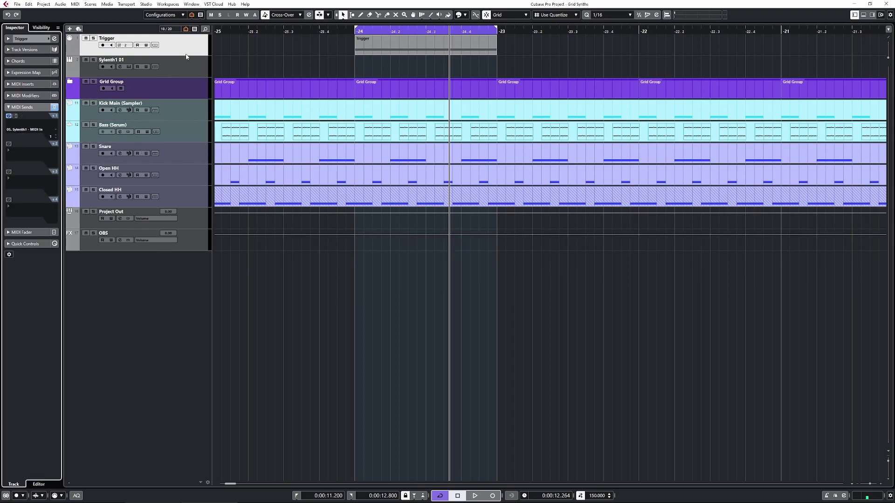
- Solo Trigger and Sylenth1 01 and start playback to audition them
{"action": "left_click", "coordinate": [93, 39]}
{"action": "left_click", "coordinate": [93, 60]}
{"action": "left_click", "coordinate": [197, 72]}
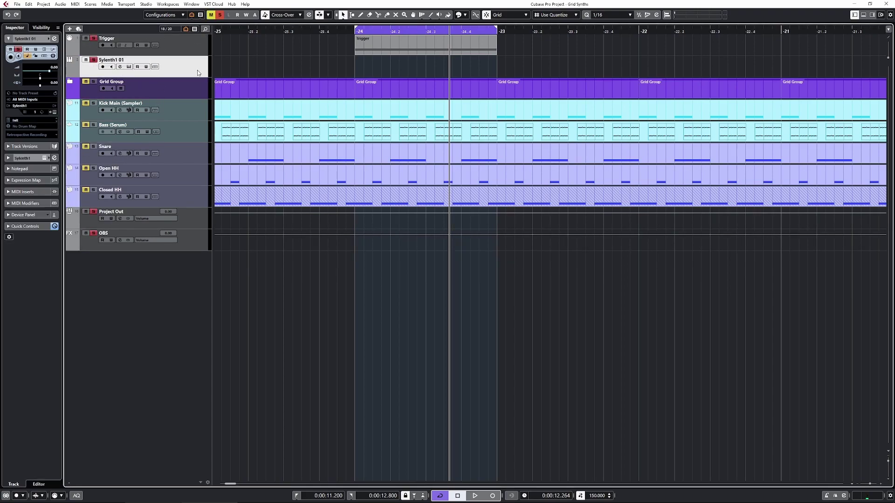
{"action": "left_click", "coordinate": [188, 53]}
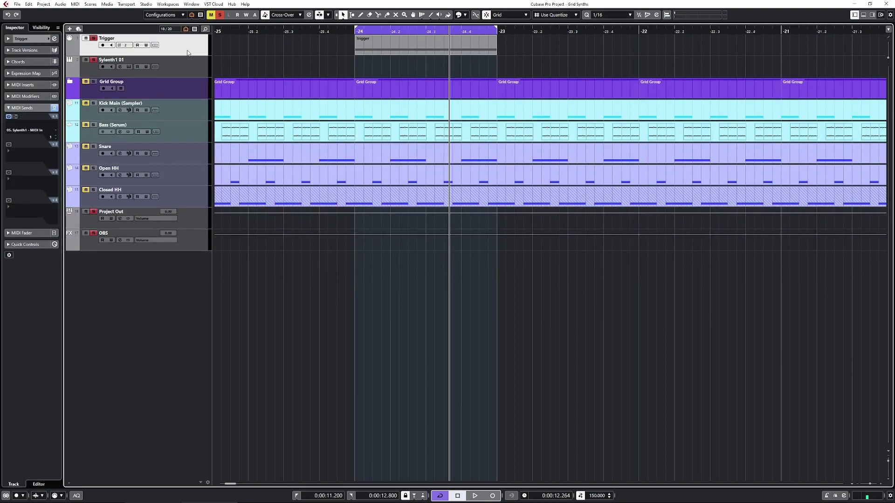
{"action": "key", "text": "space"}
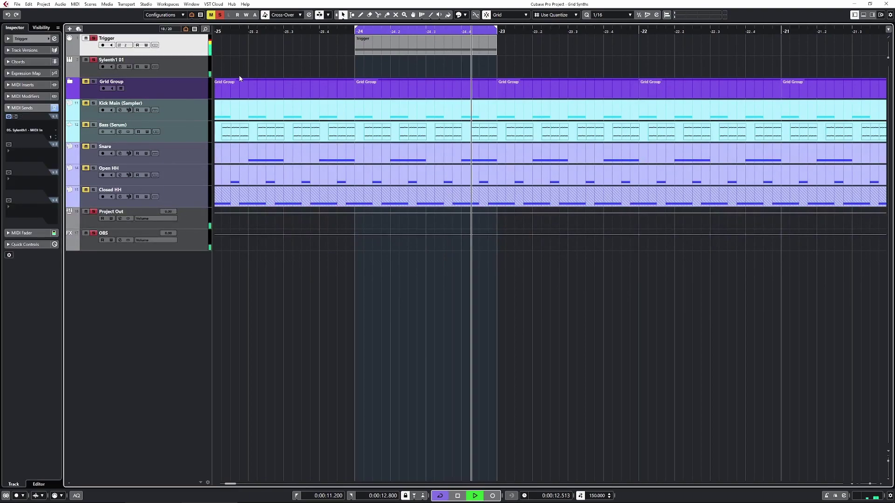
- Stop playback, open Sylenth1 01's editor, and load a custom preset bank into it
{"action": "left_click", "coordinate": [185, 72]}
{"action": "key", "text": "space"}
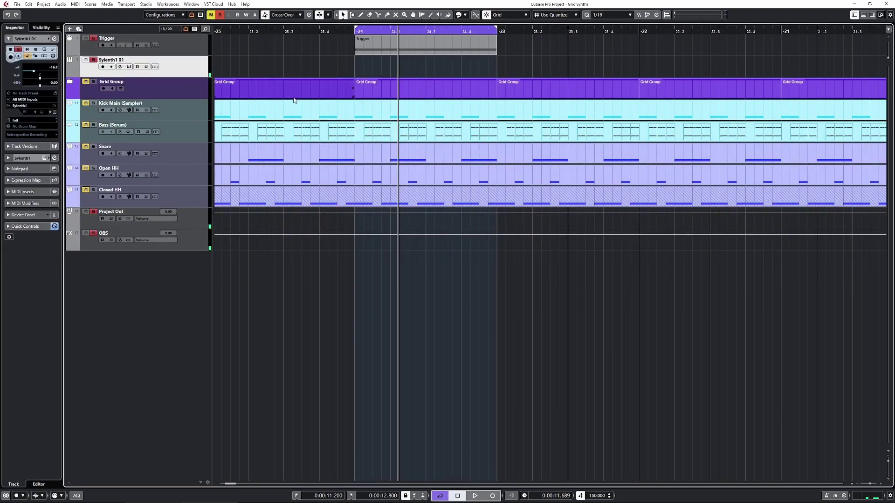
{"action": "left_click", "coordinate": [128, 67]}
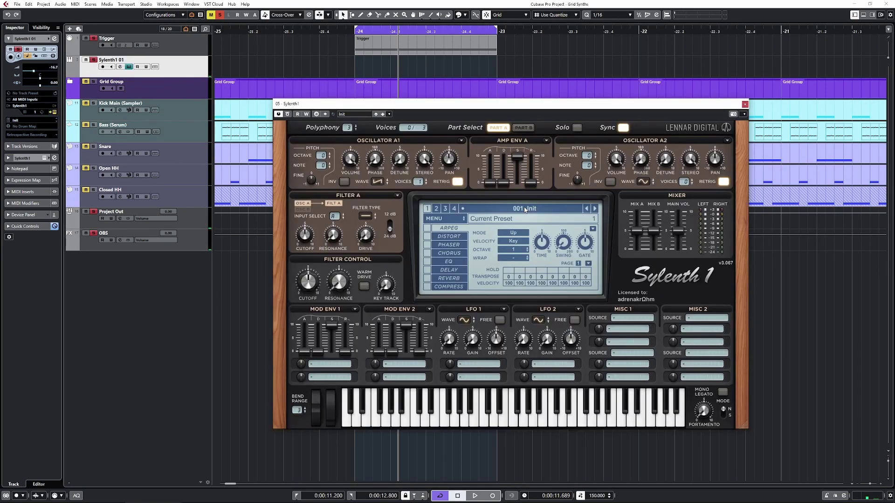
{"action": "left_click", "coordinate": [437, 219]}
{"action": "mouse_move", "coordinate": [489, 231]}
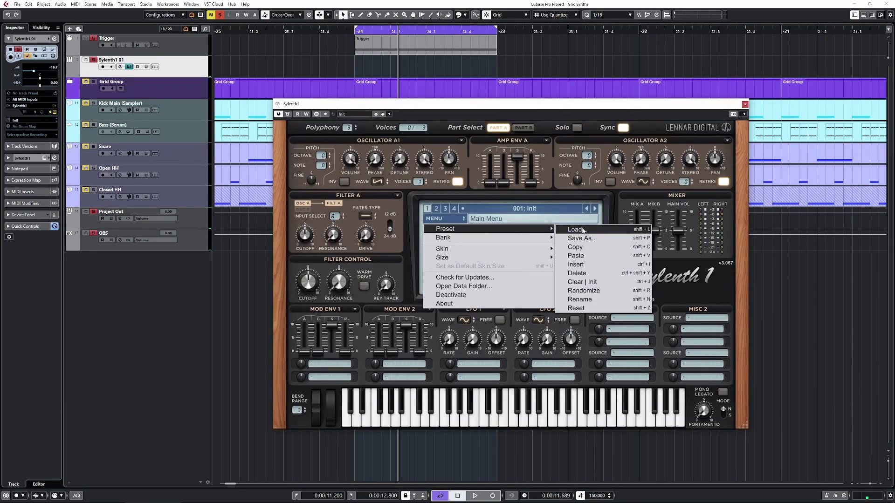
{"action": "mouse_move", "coordinate": [598, 248]}
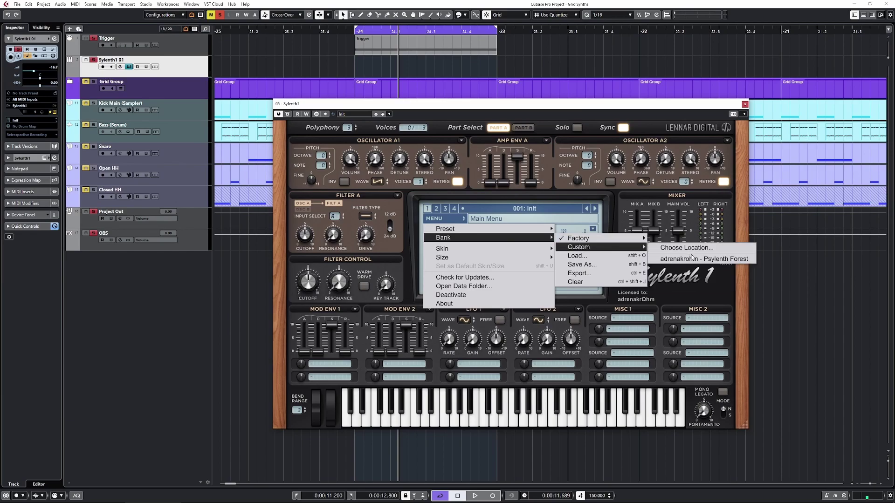
{"action": "left_click", "coordinate": [692, 258]}
- Step through the presets to 050: LD - Cortinarius Orellanus, then close the Sylenth1 editor
{"action": "left_click", "coordinate": [526, 210]}
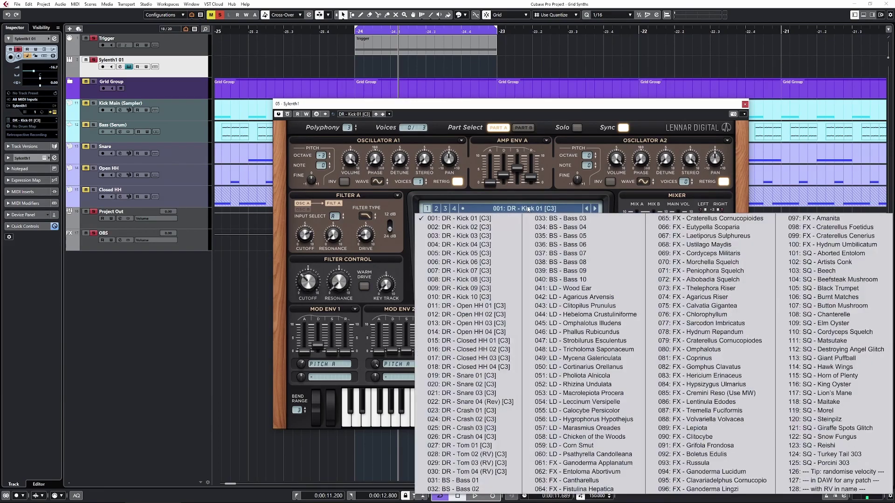
{"action": "left_click", "coordinate": [588, 341]}
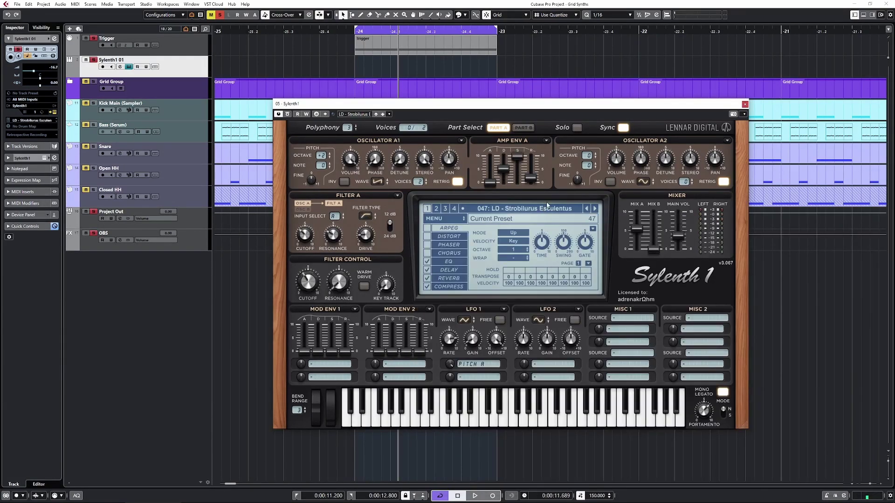
{"action": "left_click", "coordinate": [595, 208]}
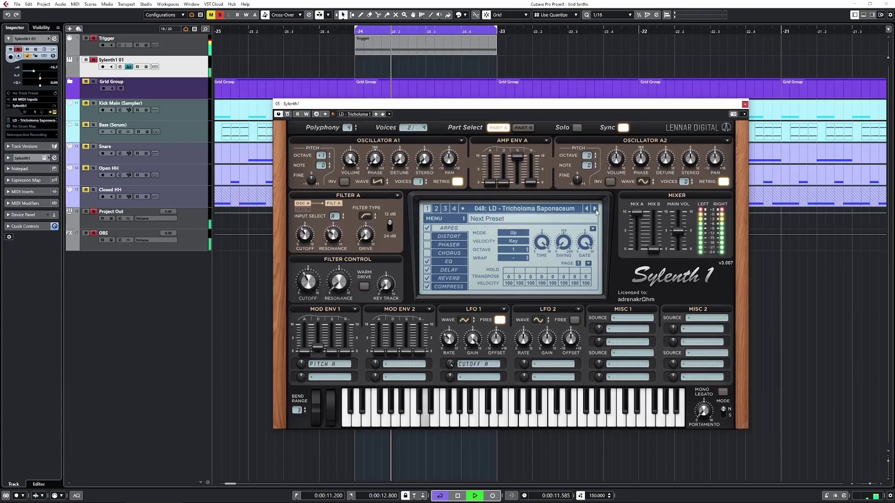
{"action": "left_click", "coordinate": [595, 209]}
{"action": "left_click", "coordinate": [595, 209]}
{"action": "left_click", "coordinate": [595, 209]}
{"action": "left_click", "coordinate": [588, 209]}
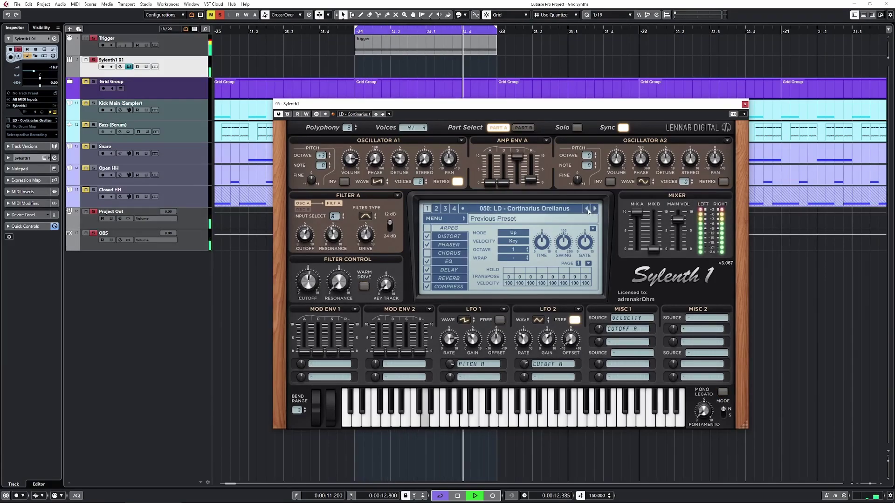
{"action": "key", "text": "space"}
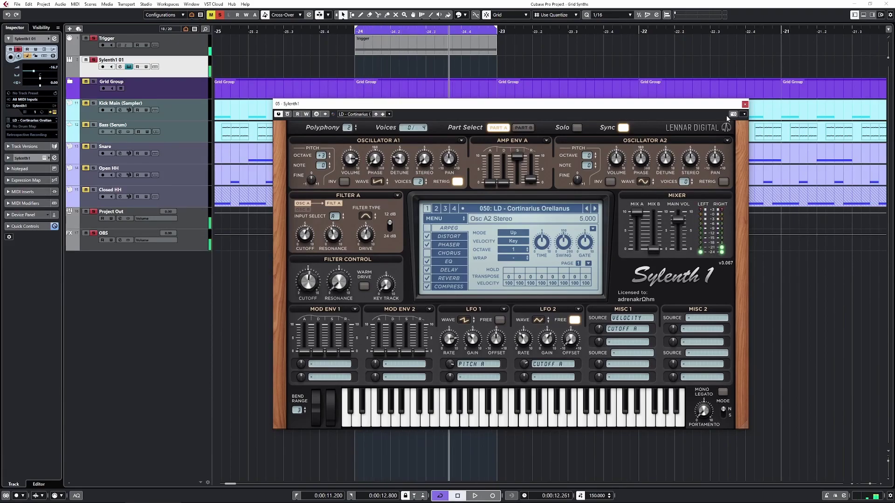
{"action": "left_click", "coordinate": [744, 103]}
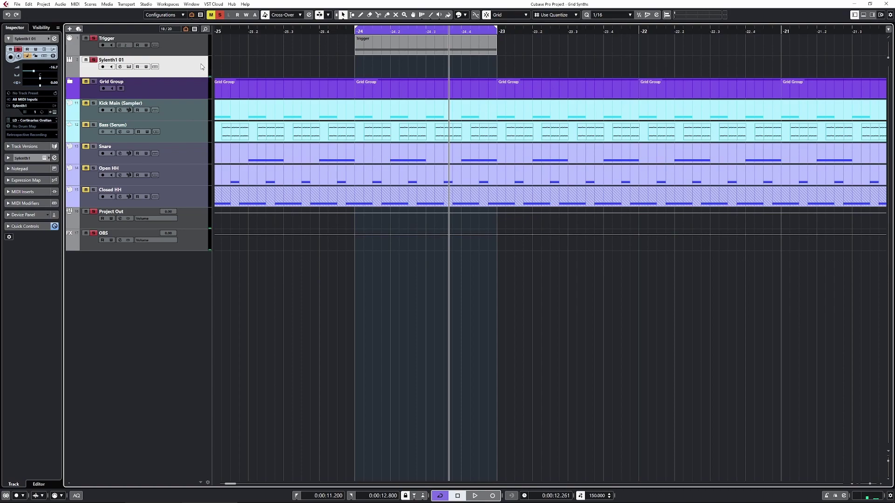
- Duplicate the Sylenth1 01 track to create the extra Sylenth1 01 (D) instrument tracks
{"action": "right_click", "coordinate": [181, 69]}
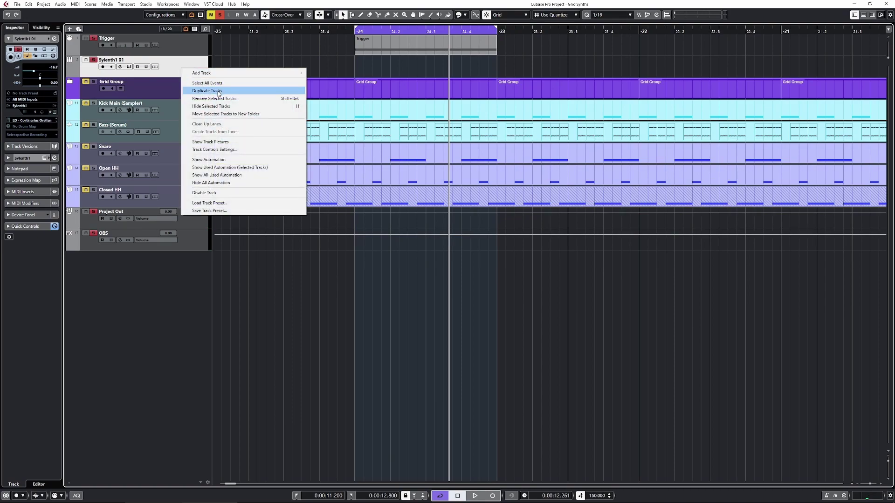
{"action": "key", "text": "Escape"}
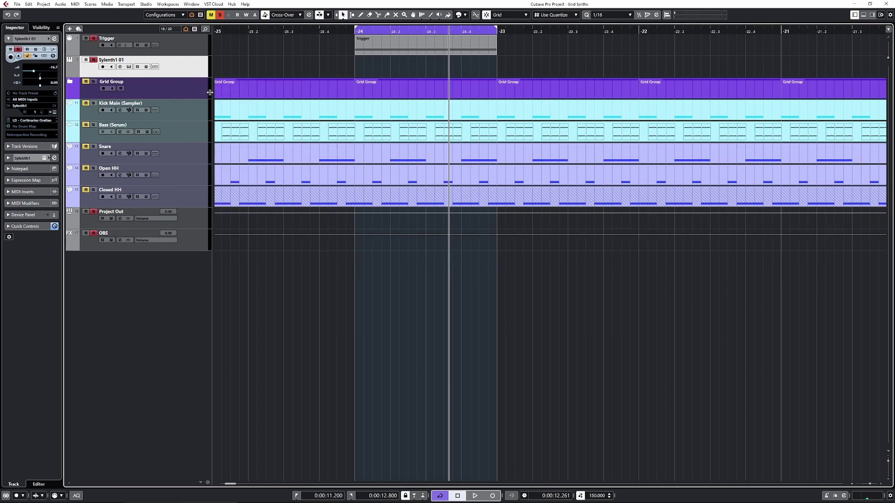
{"action": "right_click", "coordinate": [198, 91]}
{"action": "left_click", "coordinate": [225, 110]}
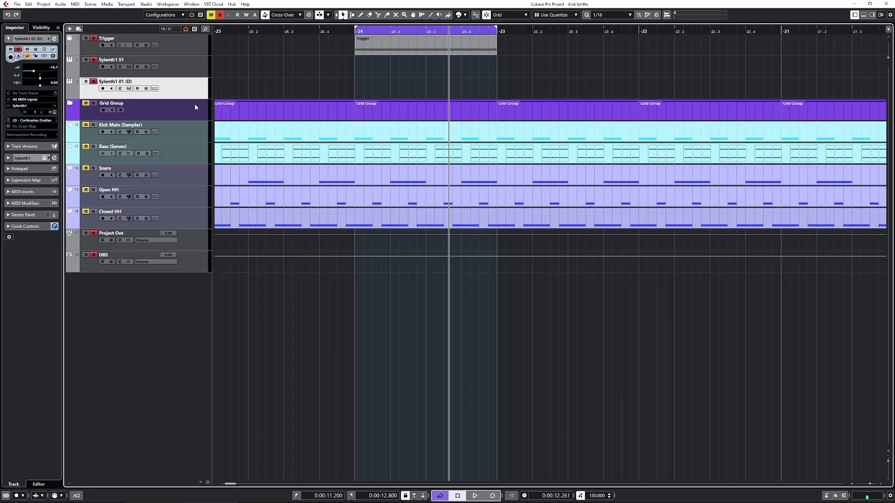
{"action": "right_click", "coordinate": [194, 107]}
{"action": "left_click", "coordinate": [248, 134]}
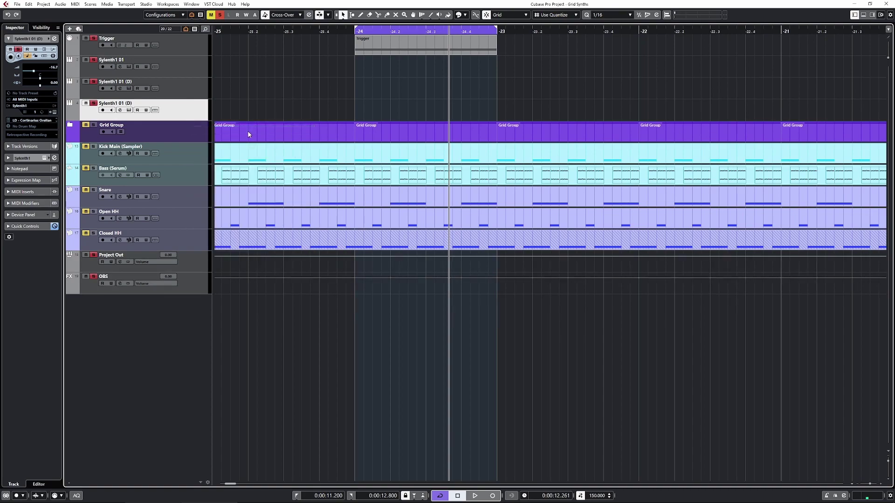
- Clear all solos, return the playback position, and select the Trigger track
{"action": "key", "text": "s"}
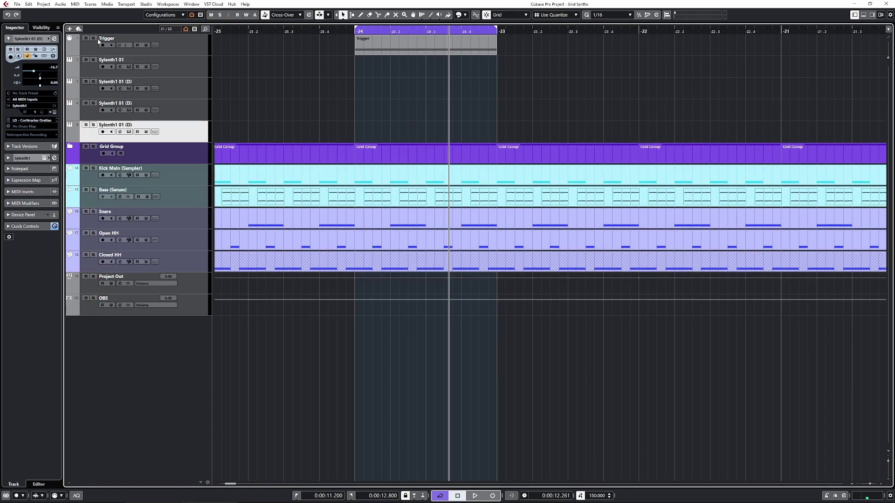
{"action": "left_click", "coordinate": [198, 75]}
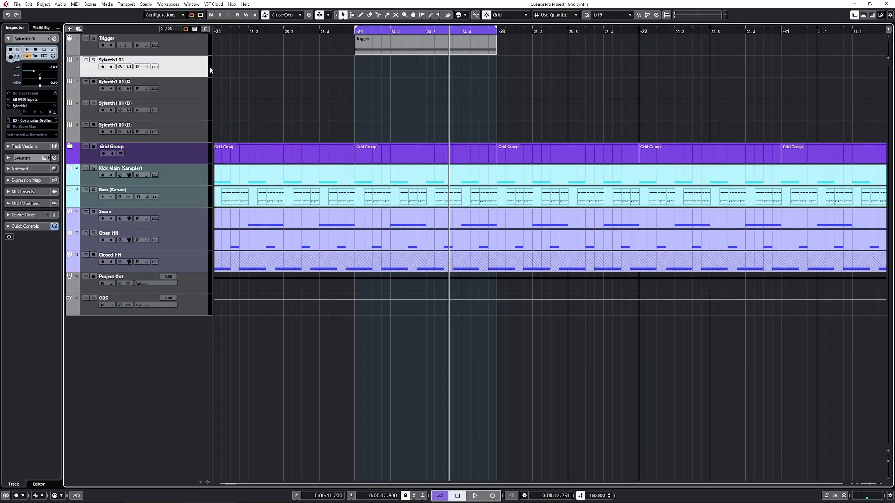
{"action": "key", "text": "space"}
{"action": "left_click", "coordinate": [190, 52]}
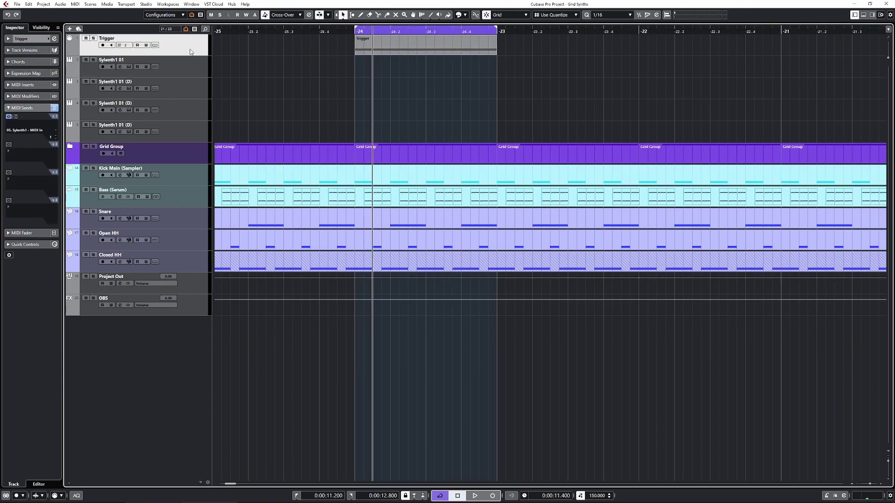
- Enable Trigger's MIDI sends 2–4 and route them to 06., 07. and 08. Sylenth1 - MIDI In
{"action": "left_click", "coordinate": [8, 145]}
{"action": "left_click", "coordinate": [17, 159]}
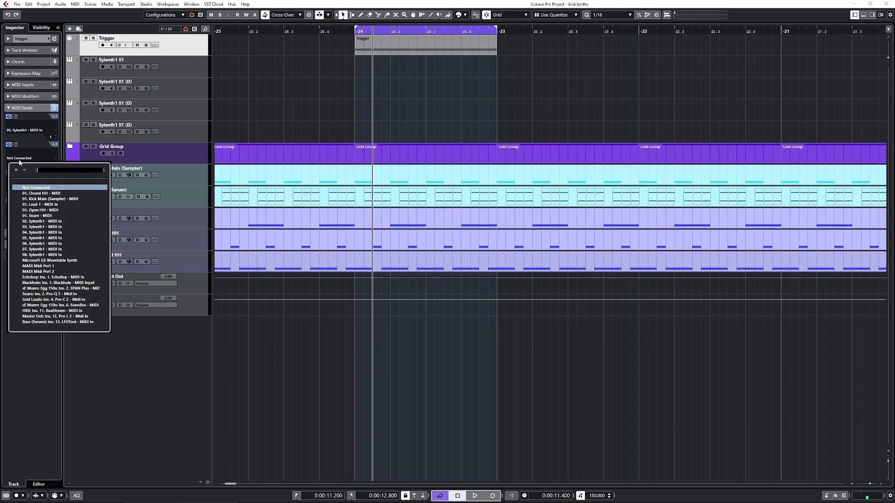
{"action": "left_click", "coordinate": [41, 245]}
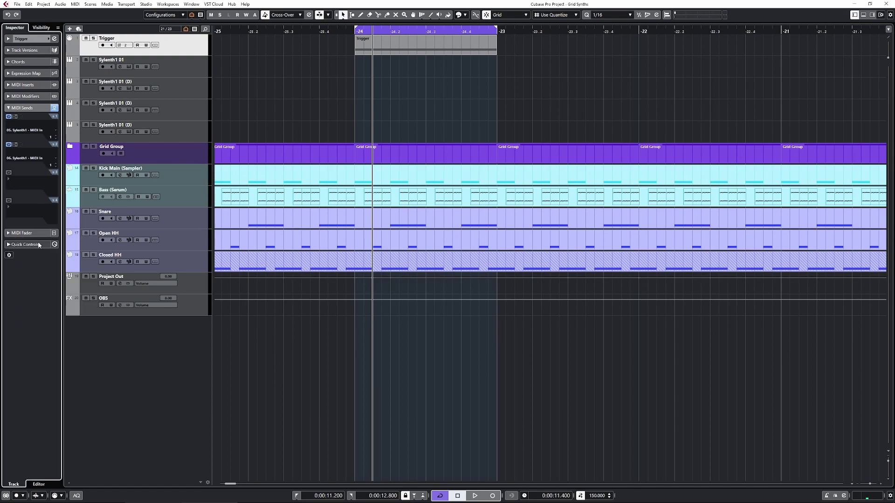
{"action": "left_click", "coordinate": [9, 173]}
{"action": "left_click", "coordinate": [17, 186]}
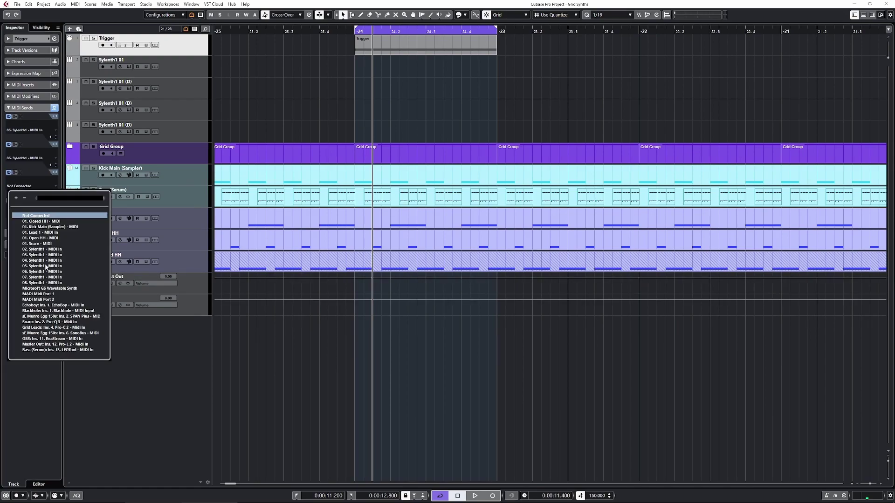
{"action": "left_click", "coordinate": [42, 278]}
{"action": "left_click", "coordinate": [8, 201]}
{"action": "left_click", "coordinate": [17, 214]}
{"action": "left_click", "coordinate": [38, 310]}
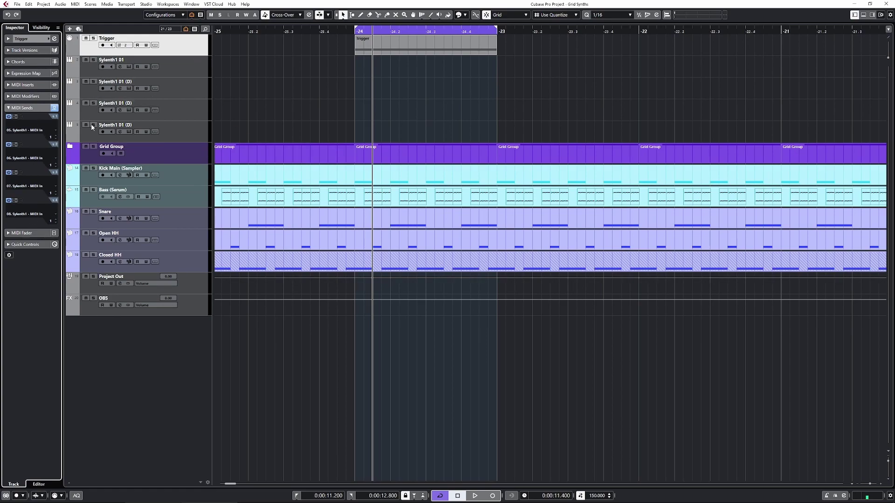
{"action": "left_click", "coordinate": [20, 124]}
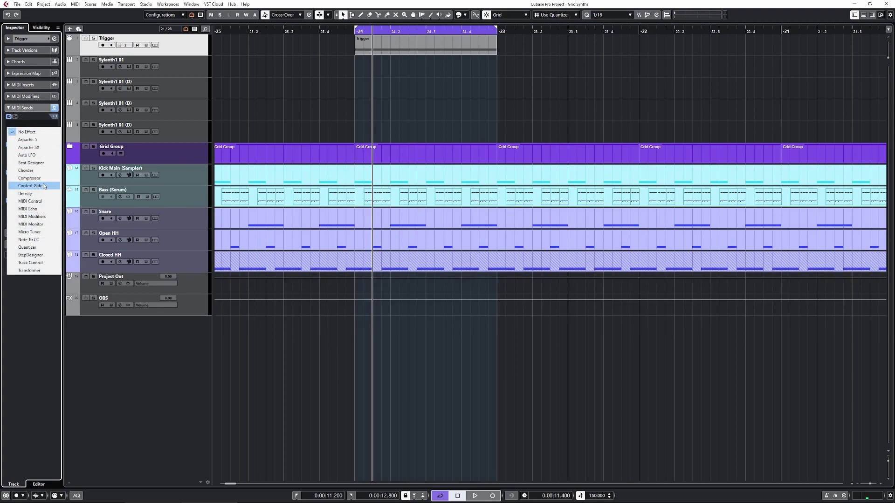
- Put a MIDI Modifiers velocity filter passing 1–25 on the first send
{"action": "left_click", "coordinate": [36, 216]}
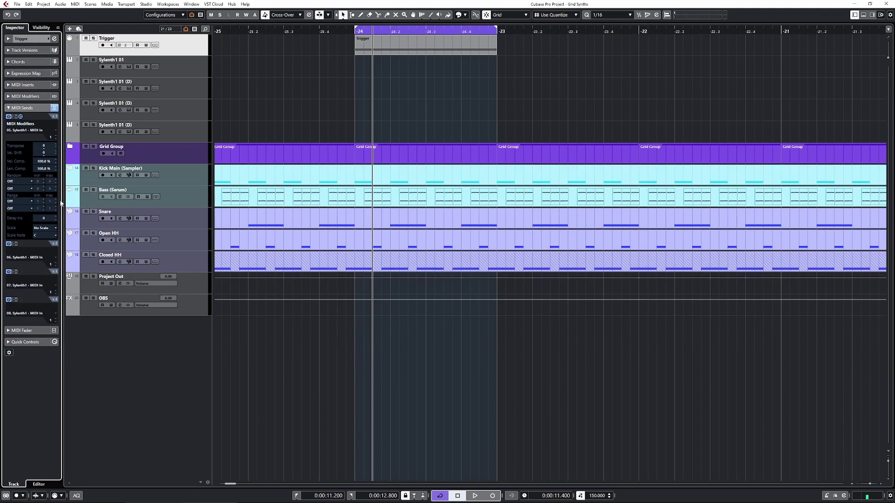
{"action": "left_click", "coordinate": [21, 201]}
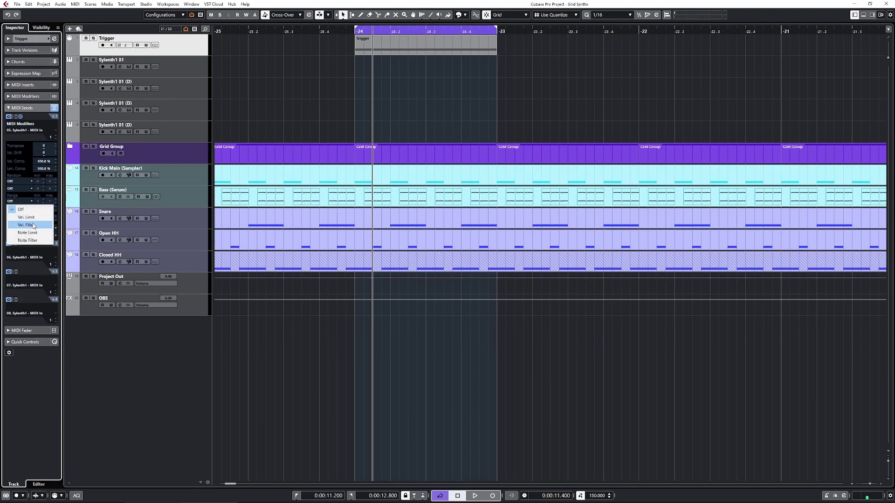
{"action": "left_click", "coordinate": [33, 226]}
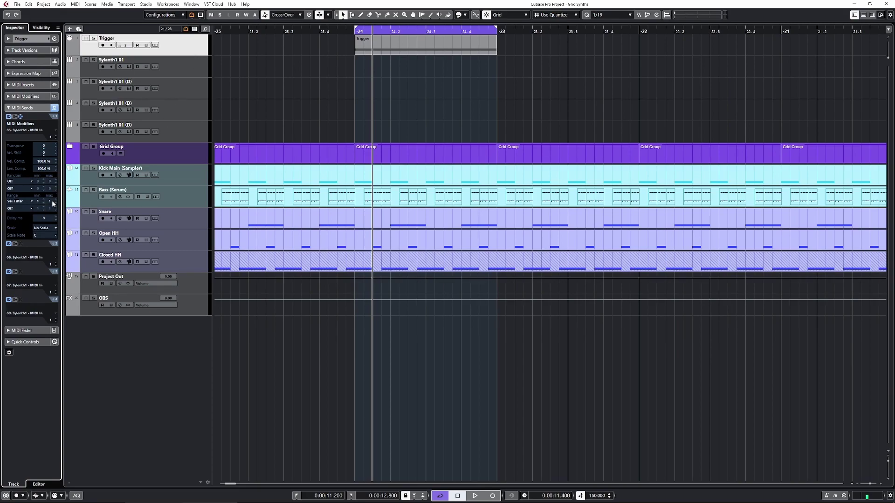
{"action": "left_click", "coordinate": [50, 201]}
{"action": "key", "text": "Return"}
- Add a MIDI Modifiers velocity filter on the second send with range 26–50
{"action": "left_click", "coordinate": [20, 254]}
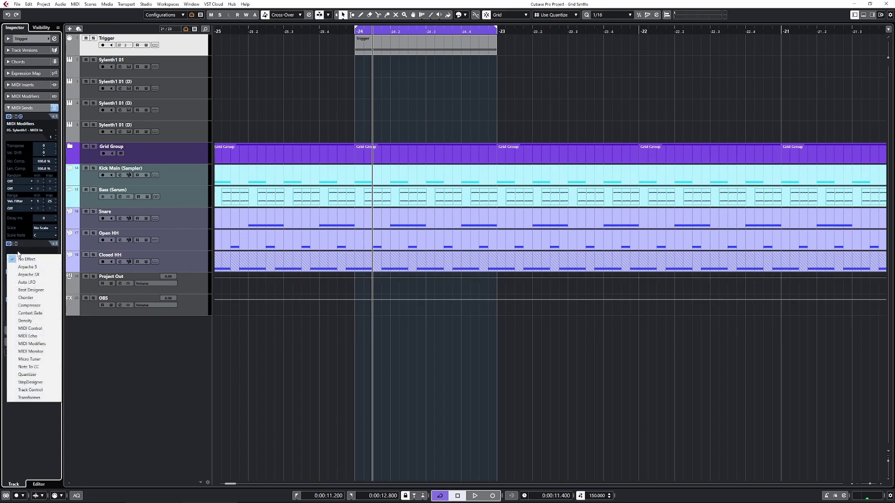
{"action": "left_click", "coordinate": [31, 343]}
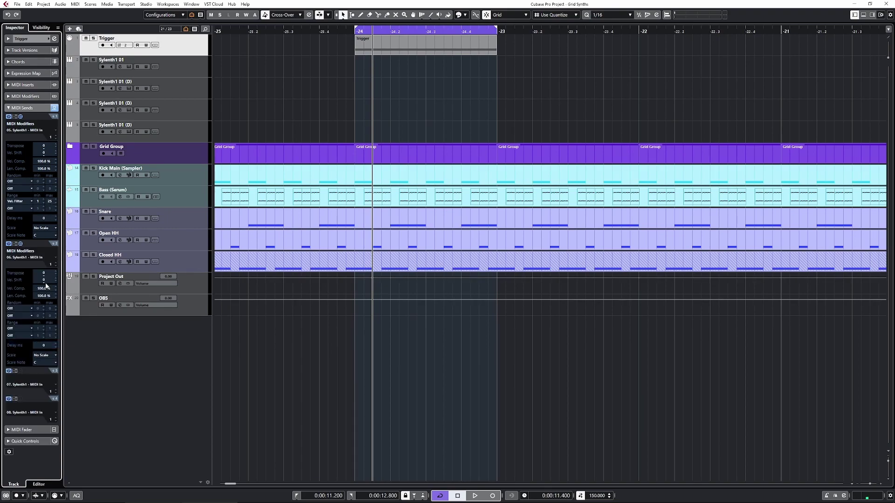
{"action": "left_click", "coordinate": [30, 328]}
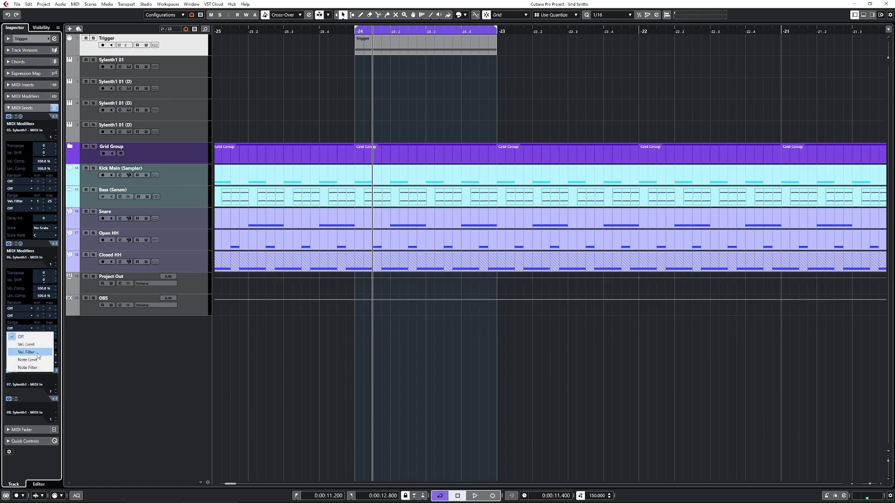
{"action": "left_click", "coordinate": [44, 349]}
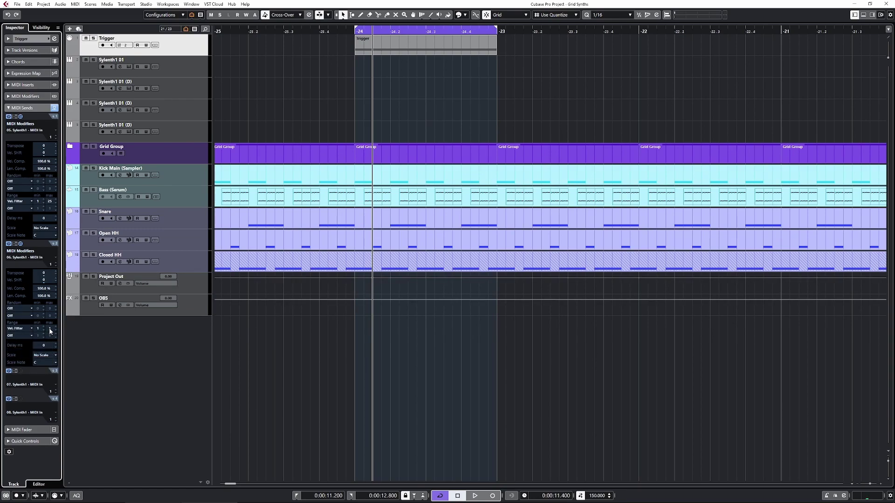
{"action": "left_click", "coordinate": [49, 328]}
{"action": "type", "text": "50"}
{"action": "key", "text": "Return"}
- Add a MIDI Modifiers velocity filter passing 51–75 on the third send
{"action": "left_click", "coordinate": [27, 378]}
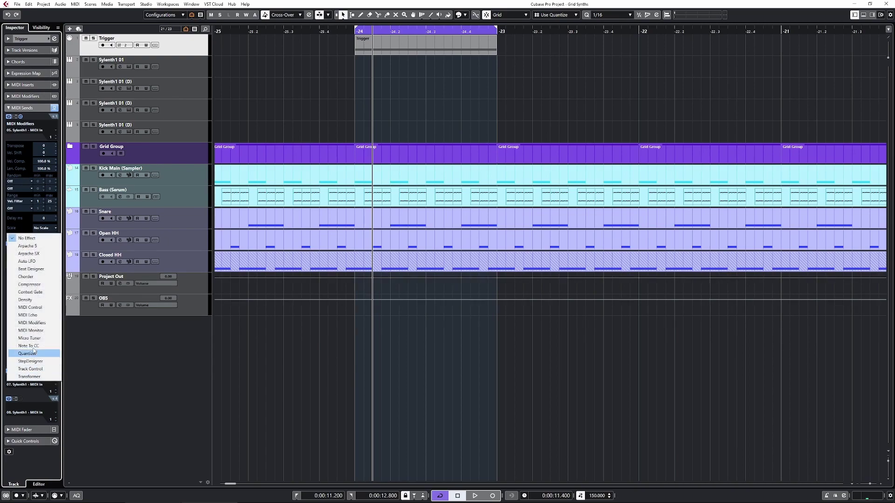
{"action": "left_click", "coordinate": [37, 323]}
{"action": "scroll", "coordinate": [35, 364], "scroll_direction": "down", "scroll_amount": 5}
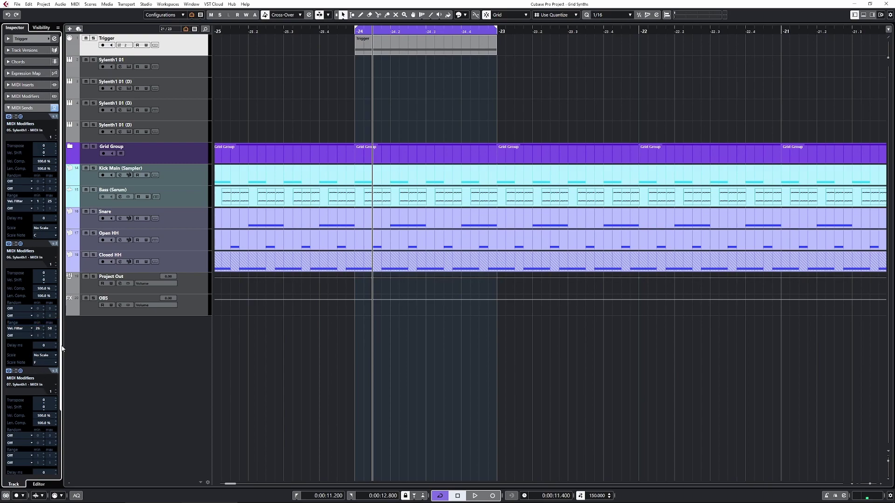
{"action": "scroll", "coordinate": [28, 371], "scroll_direction": "down", "scroll_amount": 3}
{"action": "left_click", "coordinate": [18, 375]}
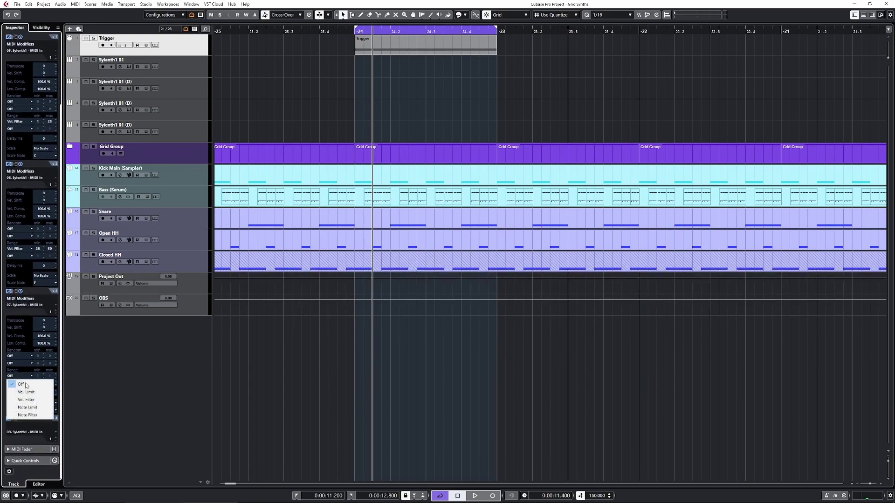
{"action": "left_click", "coordinate": [48, 395]}
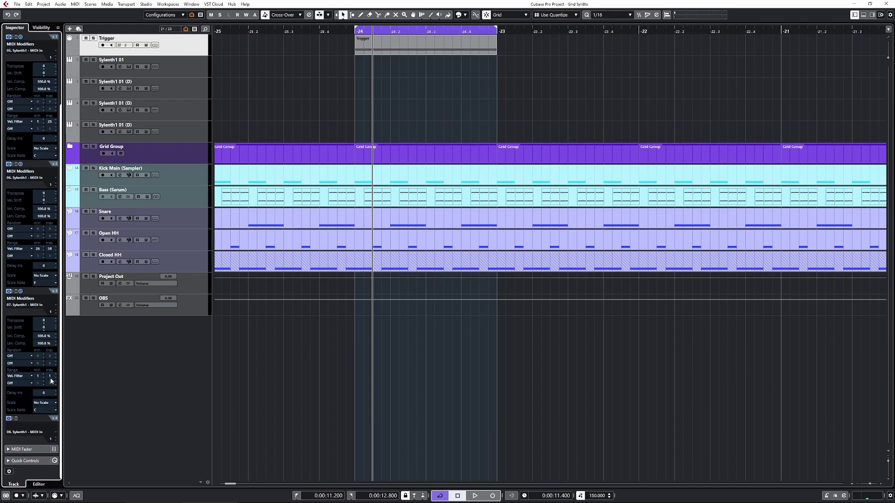
{"action": "left_click", "coordinate": [49, 375]}
{"action": "type", "text": "75"}
{"action": "key", "text": "shift+Tab"}
{"action": "key", "text": "Return"}
- Add a MIDI Modifiers velocity filter passing 76–100 on the fourth send
{"action": "left_click", "coordinate": [28, 423]}
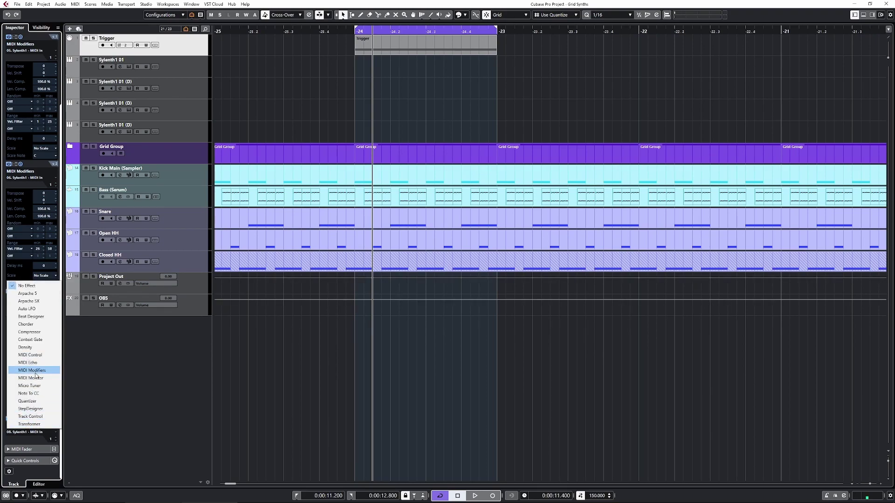
{"action": "left_click", "coordinate": [28, 369]}
{"action": "scroll", "coordinate": [58, 427], "scroll_direction": "down", "scroll_amount": 3}
{"action": "left_click", "coordinate": [21, 404]}
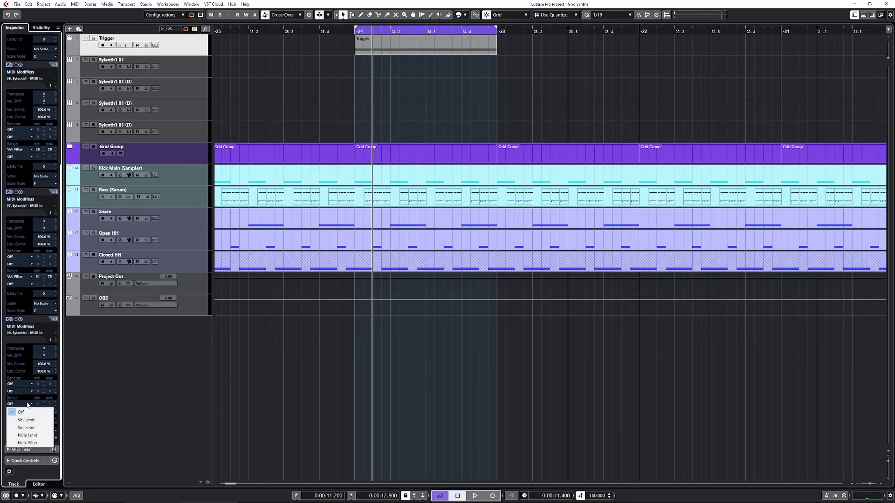
{"action": "left_click", "coordinate": [37, 426]}
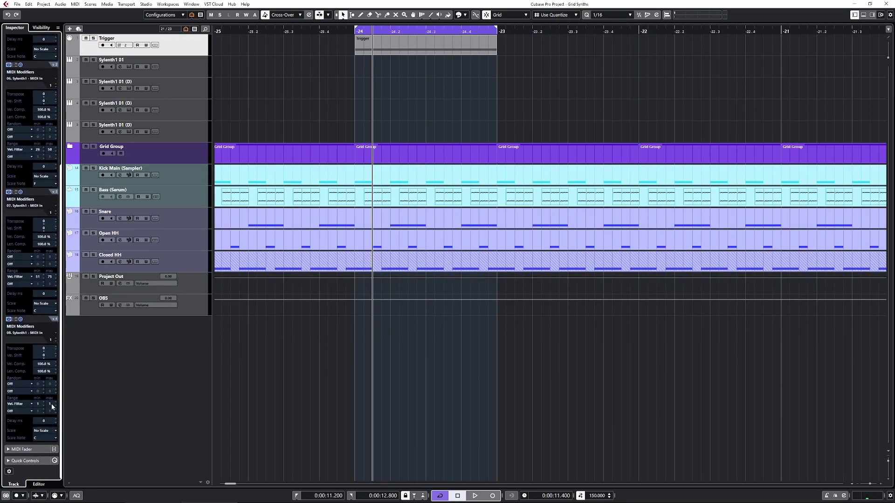
{"action": "type", "text": "00"}
{"action": "left_click", "coordinate": [39, 404]}
{"action": "type", "text": "76"}
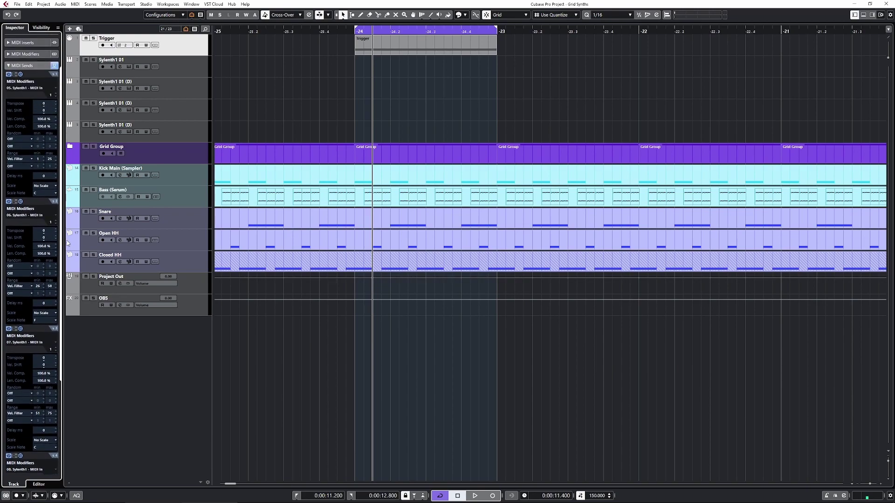
{"action": "scroll", "coordinate": [69, 398], "scroll_direction": "down", "scroll_amount": 3}
{"action": "scroll", "coordinate": [63, 393], "scroll_direction": "up", "scroll_amount": 4}
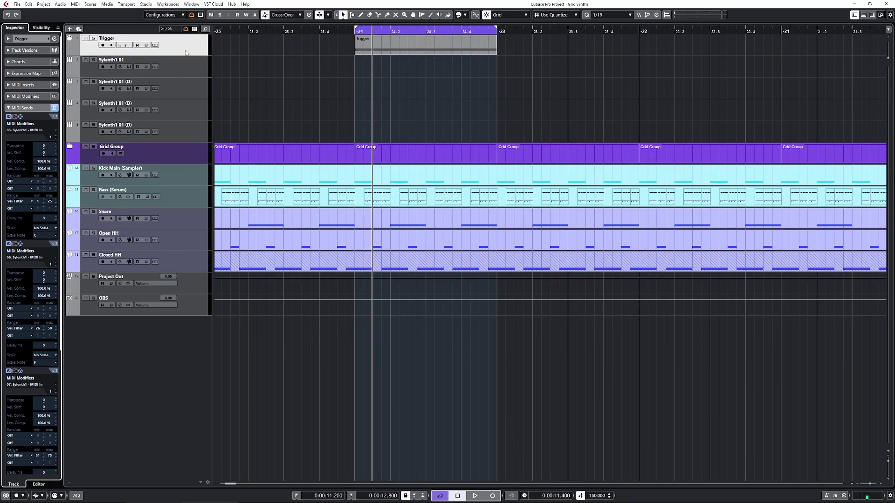
- Create a stereo Group track called 'grid', output to Project Out, from the track list's Add Track menu
{"action": "right_click", "coordinate": [180, 132]}
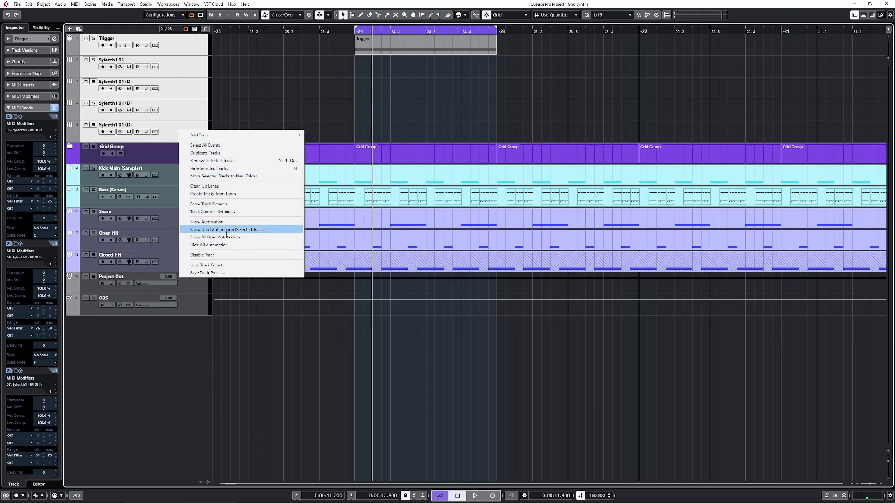
{"action": "mouse_move", "coordinate": [231, 136]}
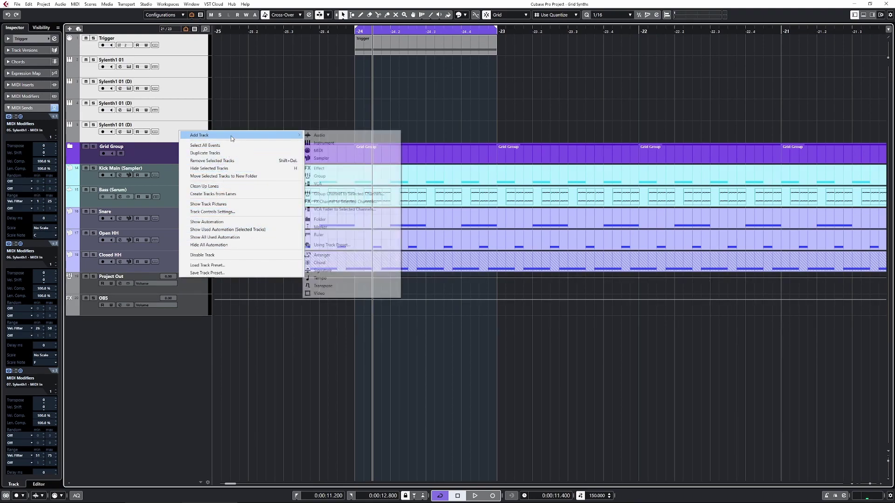
{"action": "left_click", "coordinate": [333, 176]}
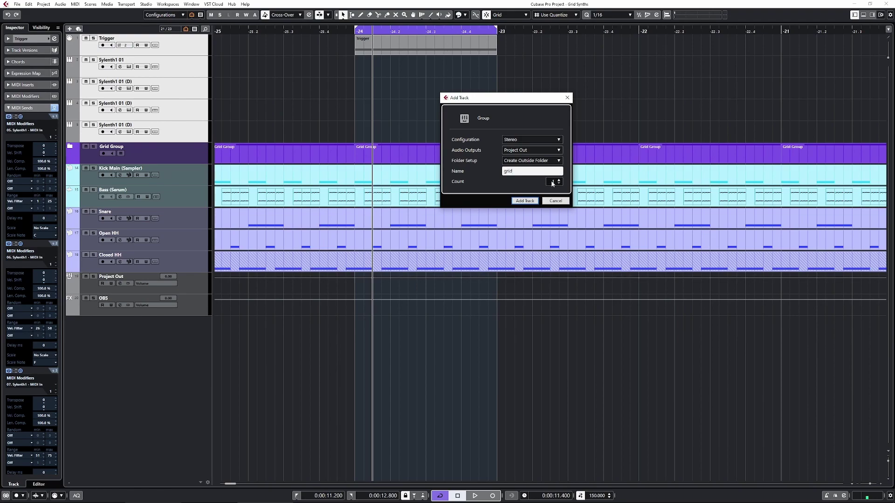
{"action": "left_click", "coordinate": [524, 201]}
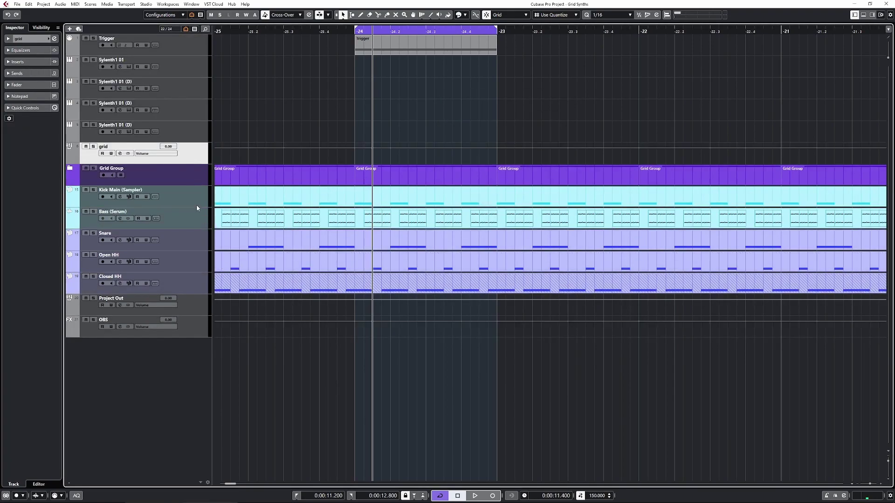
- Move the grid group to the top, then wrap it, Trigger and the Sylenth1 tracks in a folder named 'grid'
{"action": "left_click_drag", "start_coordinate": [200, 158], "coordinate": [182, 52]}
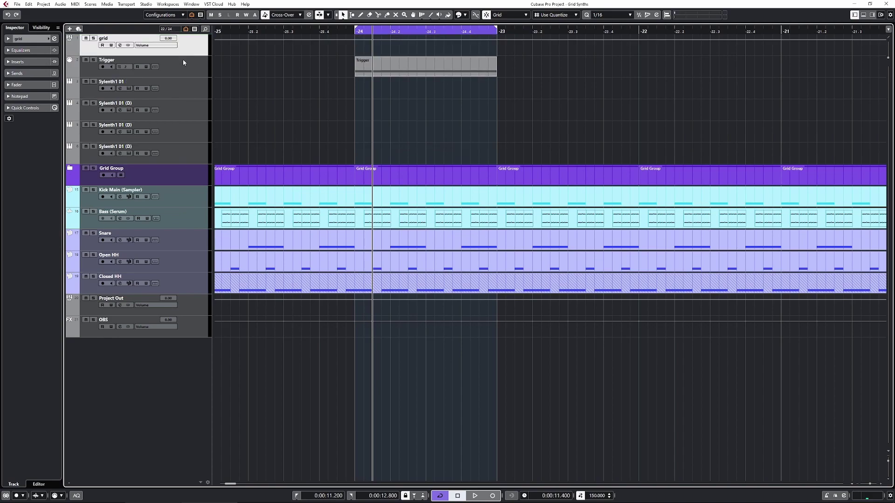
{"action": "left_click", "coordinate": [188, 68]}
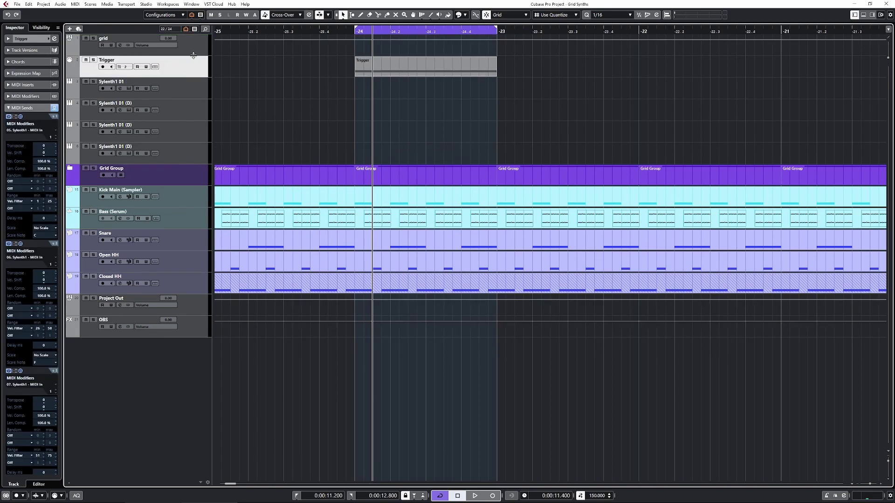
{"action": "left_click", "coordinate": [193, 53]}
{"action": "left_click", "coordinate": [189, 150], "text": "shift"}
{"action": "right_click", "coordinate": [188, 150]}
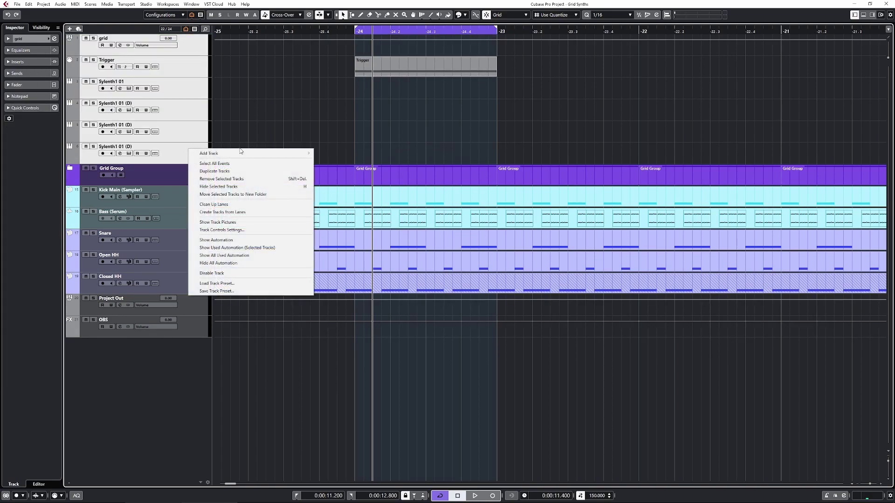
{"action": "mouse_move", "coordinate": [242, 153]}
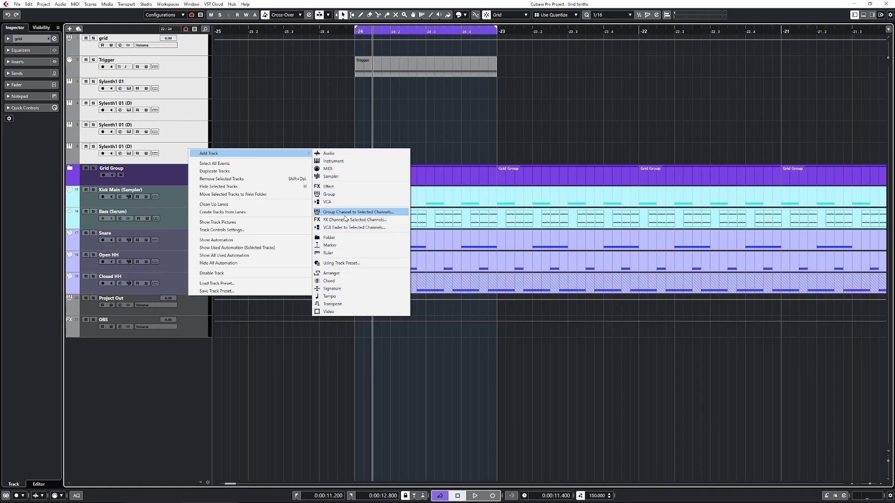
{"action": "left_click", "coordinate": [330, 238]}
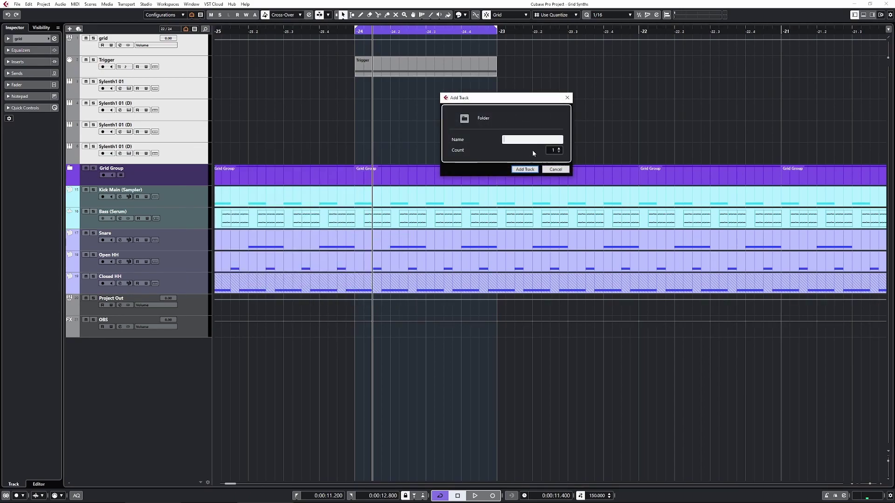
{"action": "left_click", "coordinate": [525, 168]}
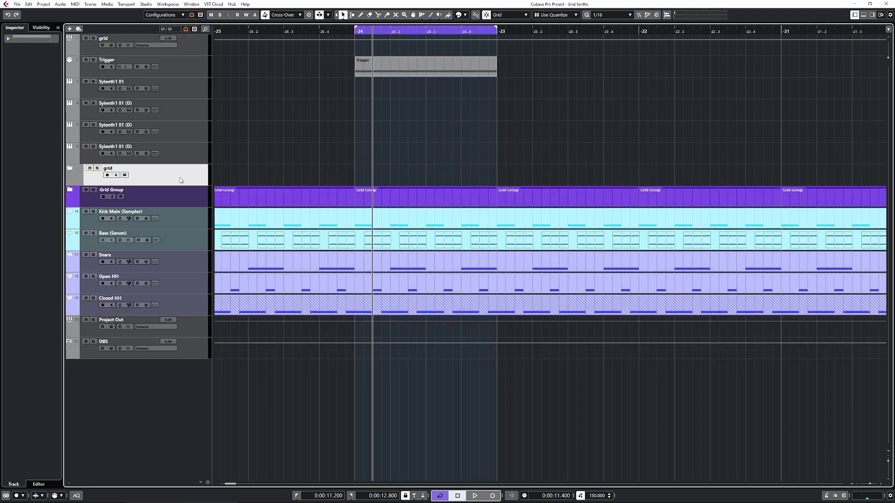
- Move the grid folder to the top of the track list and select it
{"action": "left_click_drag", "start_coordinate": [181, 180], "coordinate": [193, 54]}
{"action": "left_click", "coordinate": [181, 67]}
{"action": "left_click", "coordinate": [181, 174], "text": "shift"}
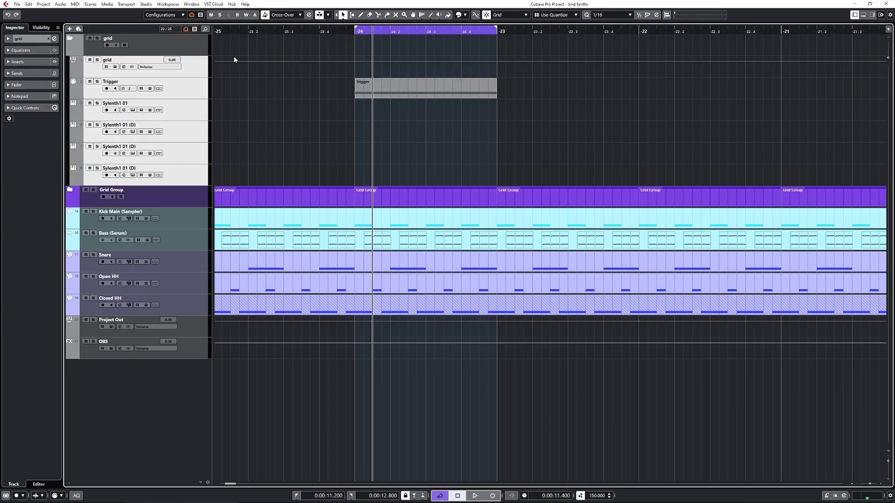
{"action": "left_click", "coordinate": [184, 50]}
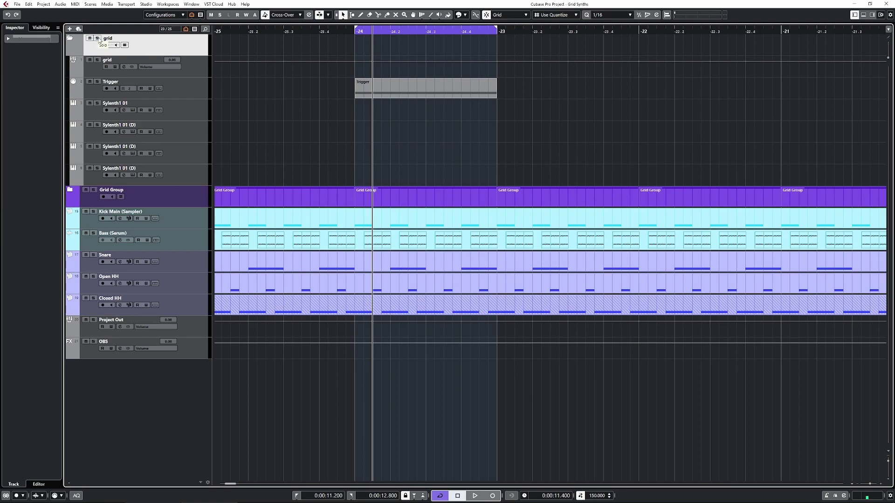
{"action": "left_click", "coordinate": [198, 72]}
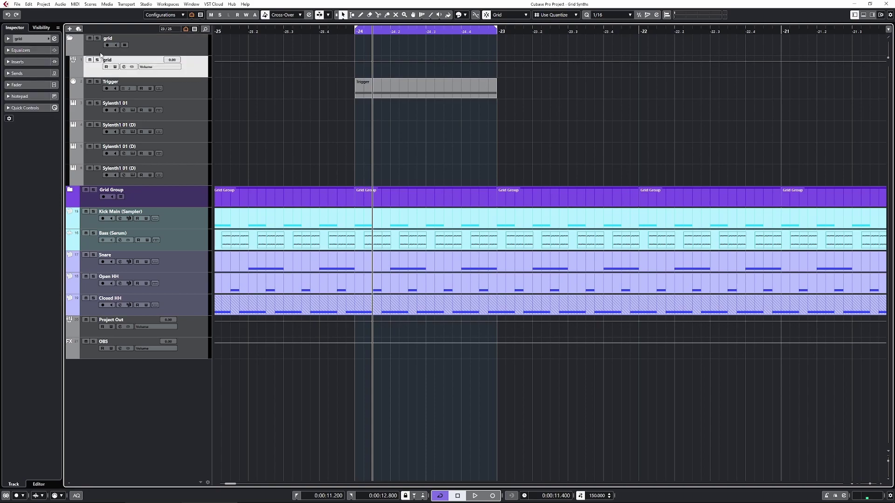
{"action": "left_click", "coordinate": [98, 39]}
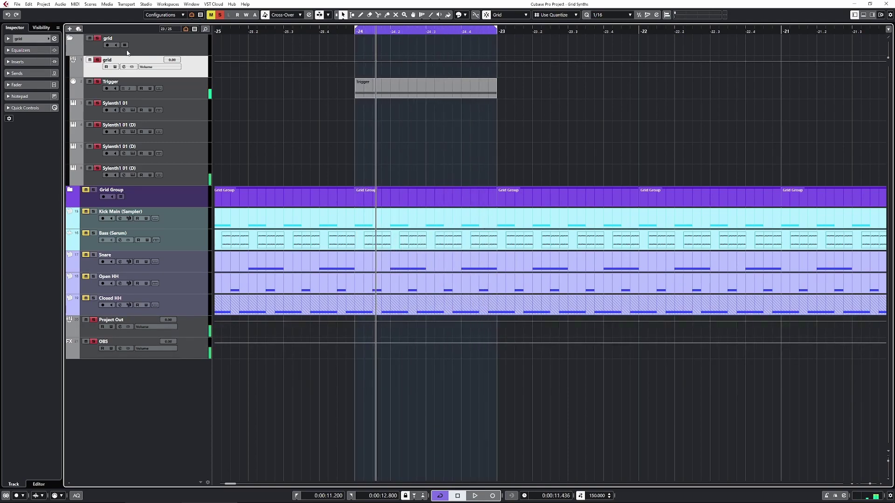
{"action": "left_click", "coordinate": [97, 39]}
{"action": "left_click", "coordinate": [97, 38]}
{"action": "key", "text": "space"}
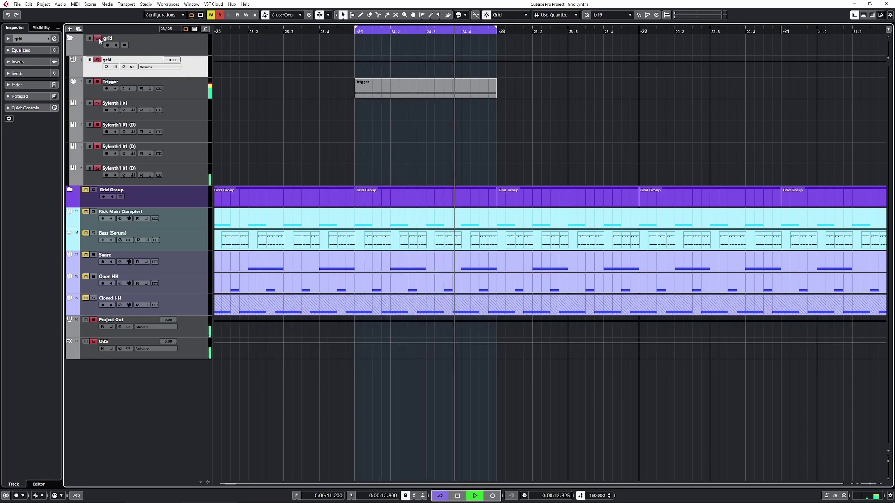
{"action": "key", "text": "space"}
{"action": "left_click", "coordinate": [99, 38]}
{"action": "left_click", "coordinate": [207, 94]}
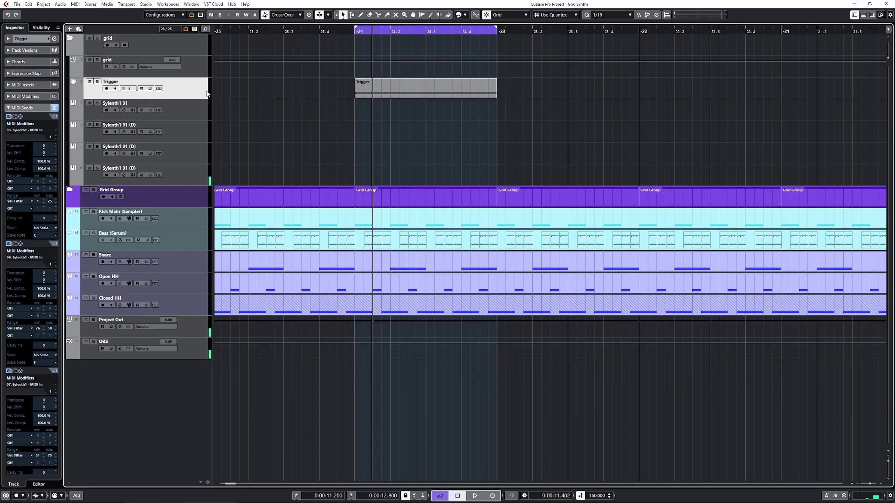
- In the MixConsole, set the Sylenth1 channels' output routing to the grid group
{"action": "key", "text": "F3"}
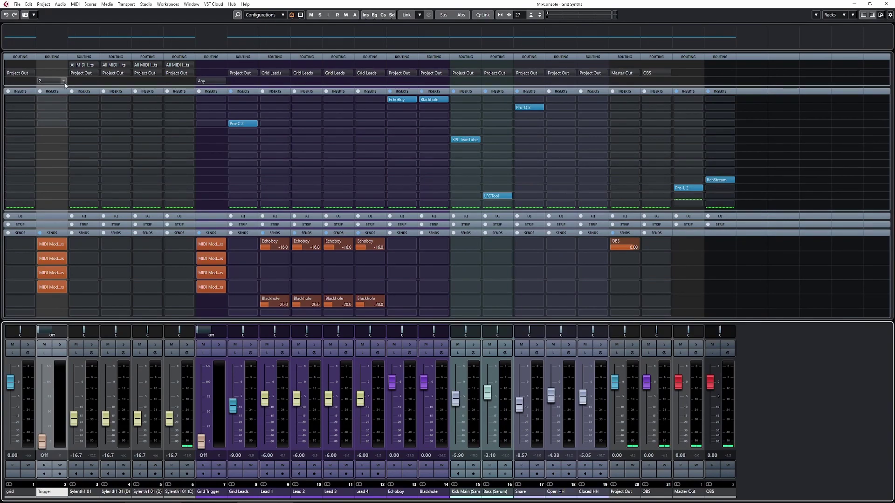
{"action": "left_click", "coordinate": [97, 73]}
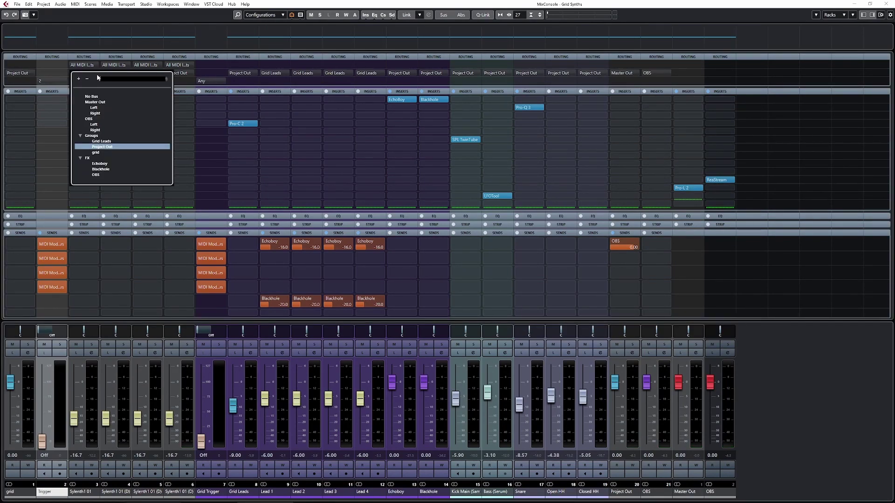
{"action": "left_click", "coordinate": [103, 148]}
{"action": "left_click", "coordinate": [127, 76]}
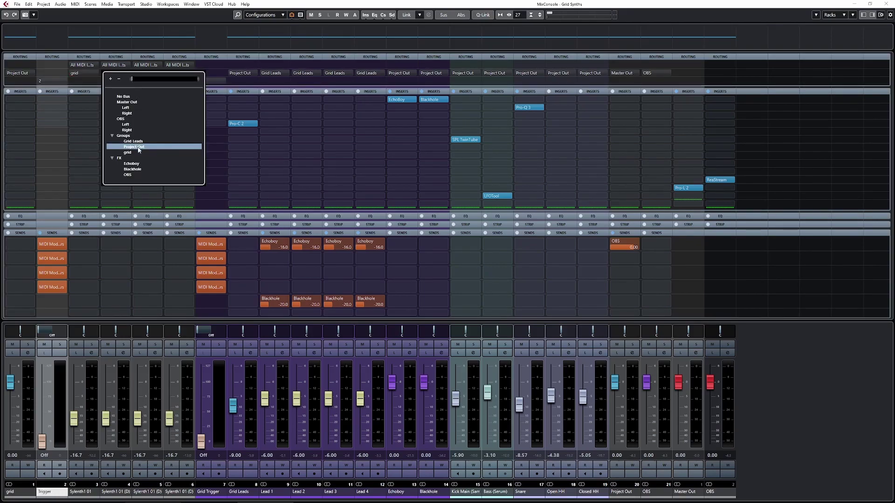
{"action": "left_click", "coordinate": [135, 152]}
{"action": "left_click", "coordinate": [160, 75]}
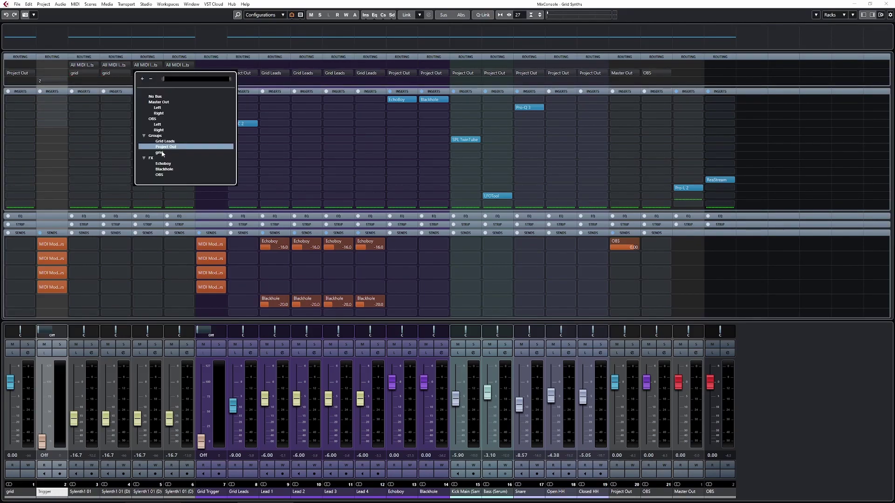
{"action": "left_click", "coordinate": [160, 152]}
{"action": "left_click", "coordinate": [193, 75]}
{"action": "left_click", "coordinate": [192, 154]}
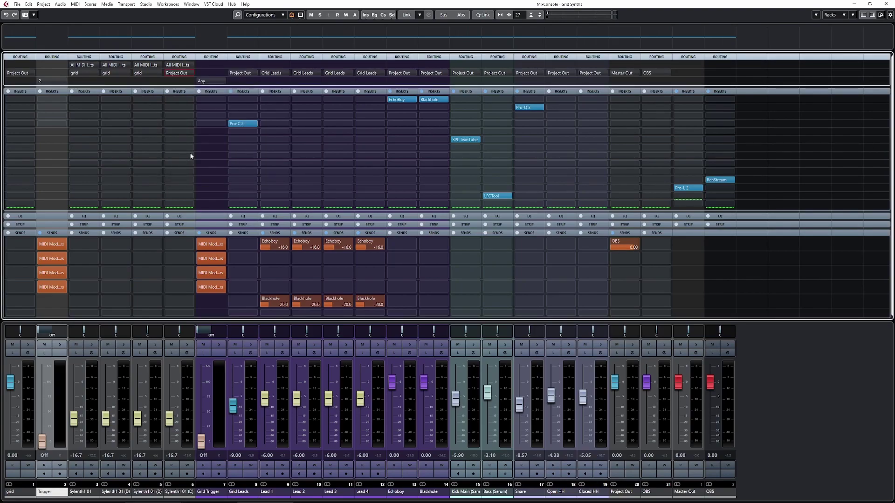
{"action": "key", "text": "F3"}
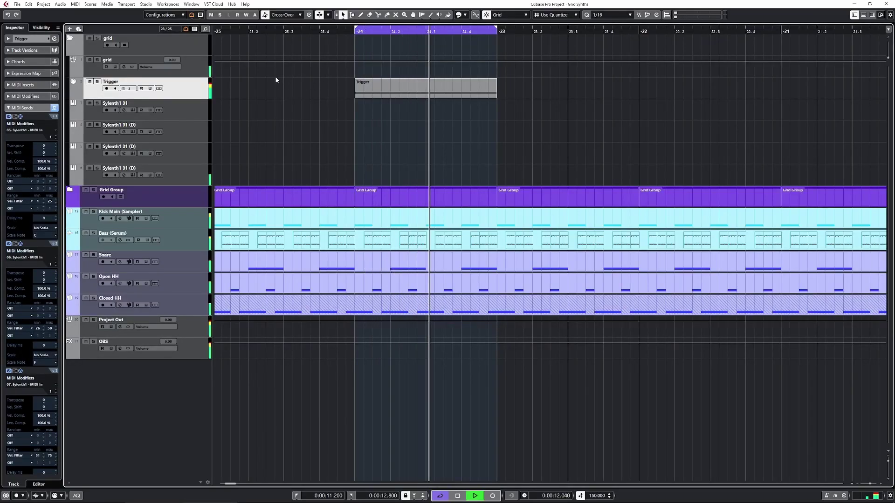
- Stop playback, briefly solo the grid folder, and select the Trigger track
{"action": "key", "text": "space"}
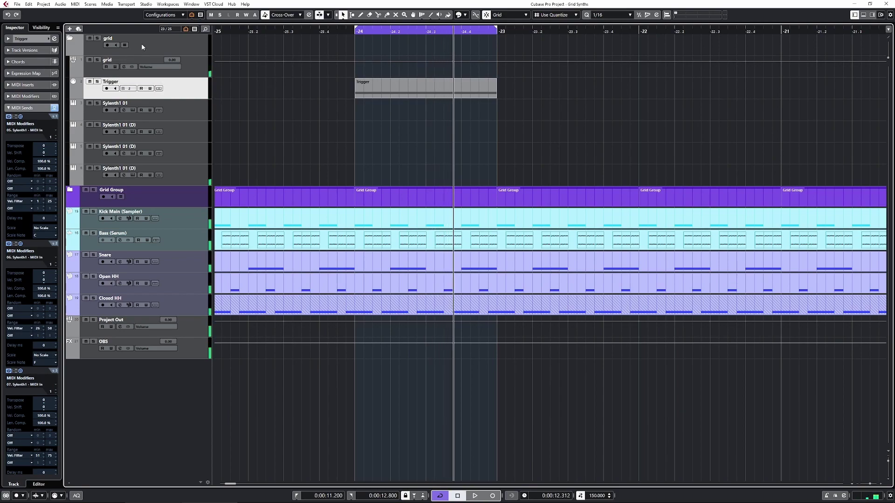
{"action": "left_click", "coordinate": [142, 46]}
{"action": "key", "text": "s"}
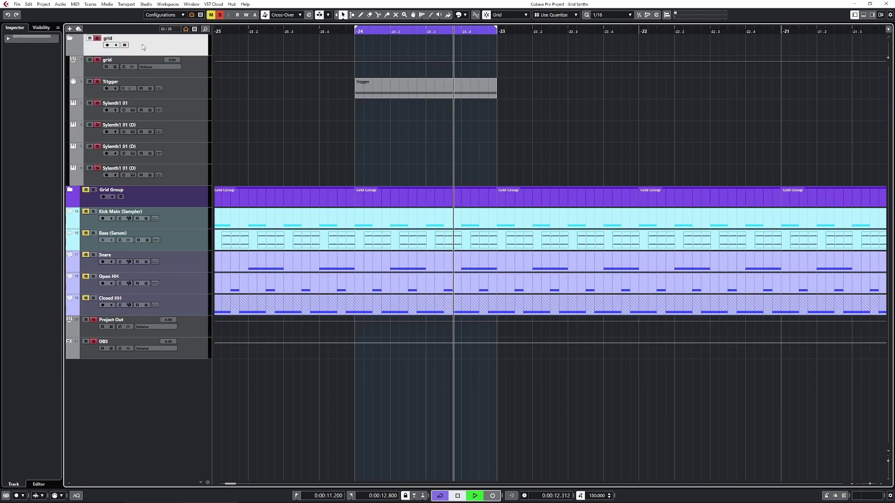
{"action": "key", "text": "s"}
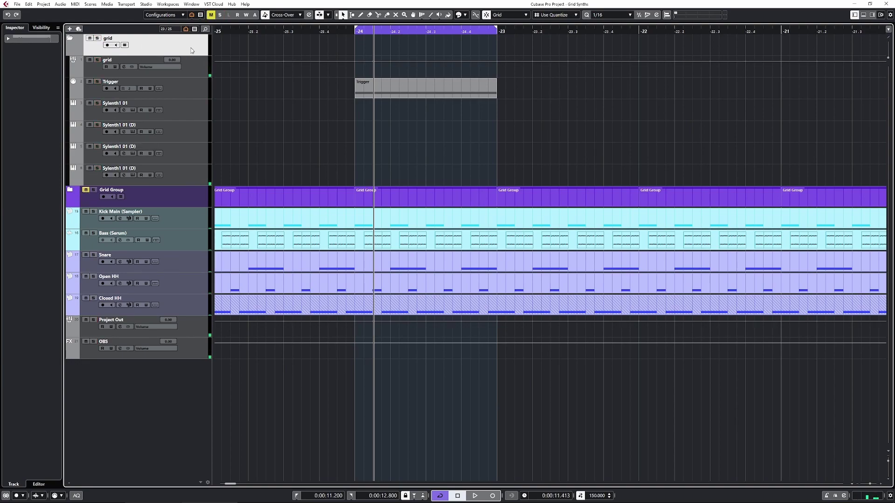
{"action": "left_click", "coordinate": [195, 92]}
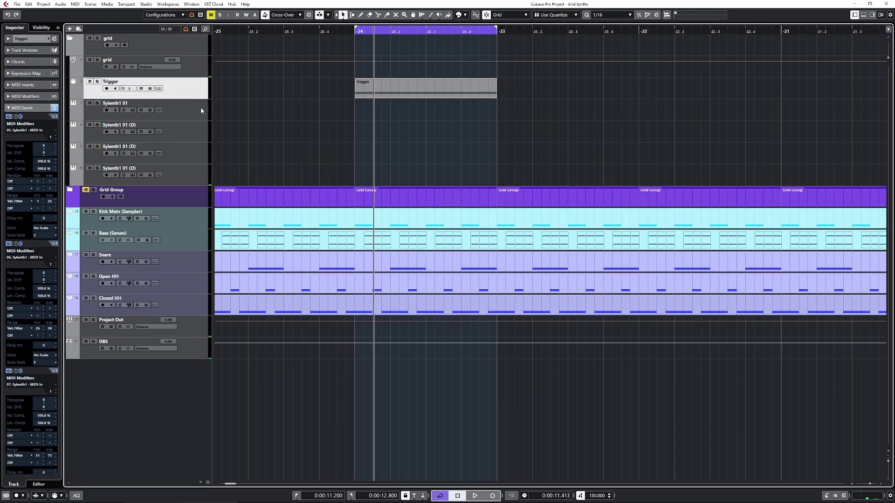
- Select all 16 Trigger notes in the Key Editor, randomize their velocities and lengths, and play the result
{"action": "left_click", "coordinate": [368, 94]}
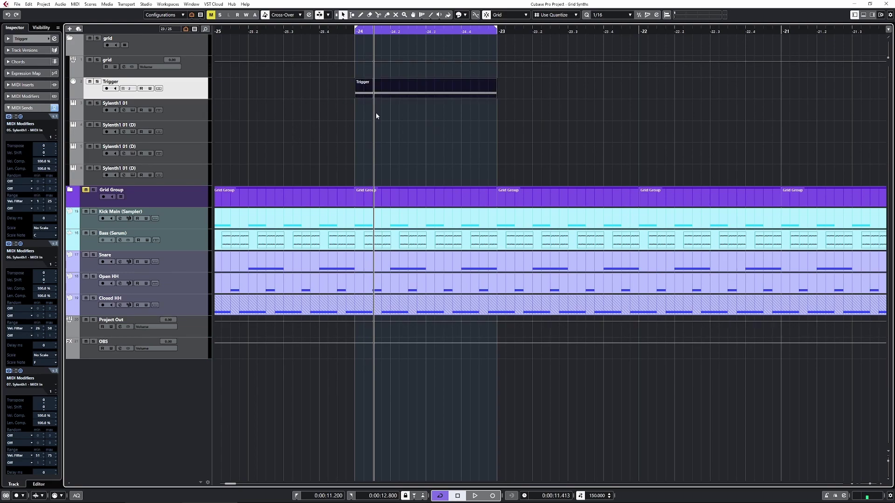
{"action": "left_click", "coordinate": [186, 178]}
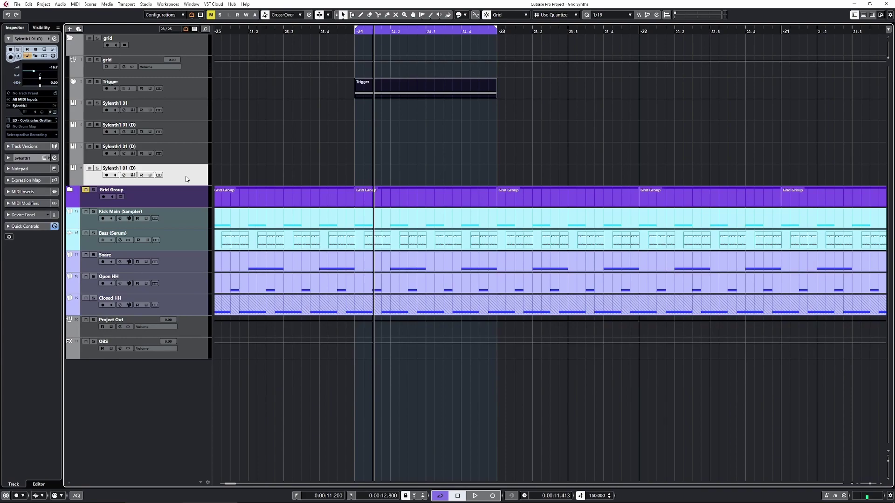
{"action": "key", "text": "Return"}
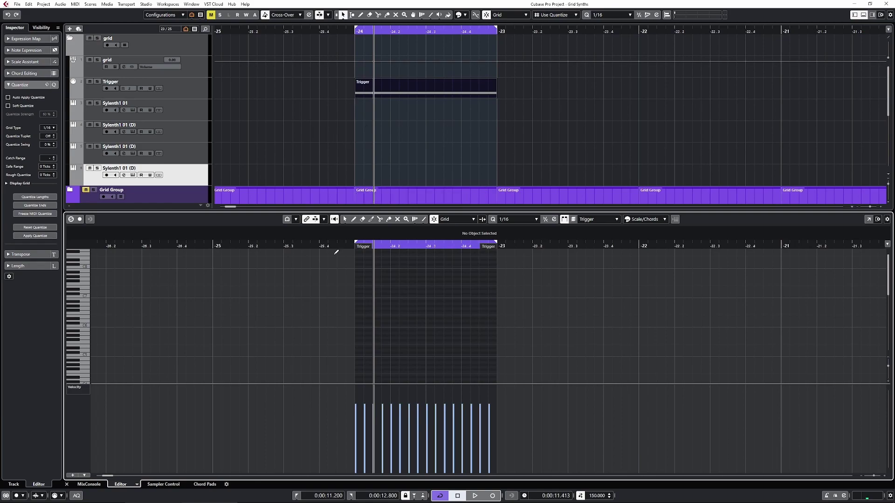
{"action": "scroll", "coordinate": [369, 308], "scroll_direction": "down", "scroll_amount": 5}
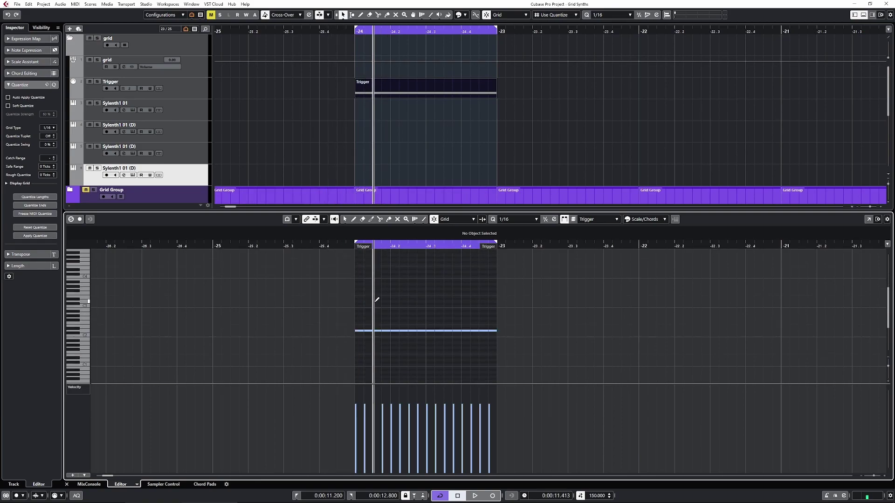
{"action": "key", "text": "ctrl+a"}
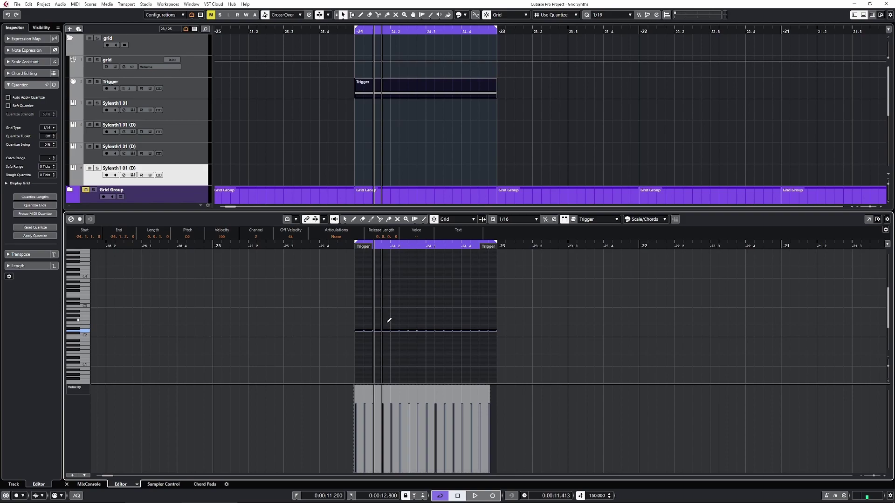
{"action": "key", "text": "ctrl+r"}
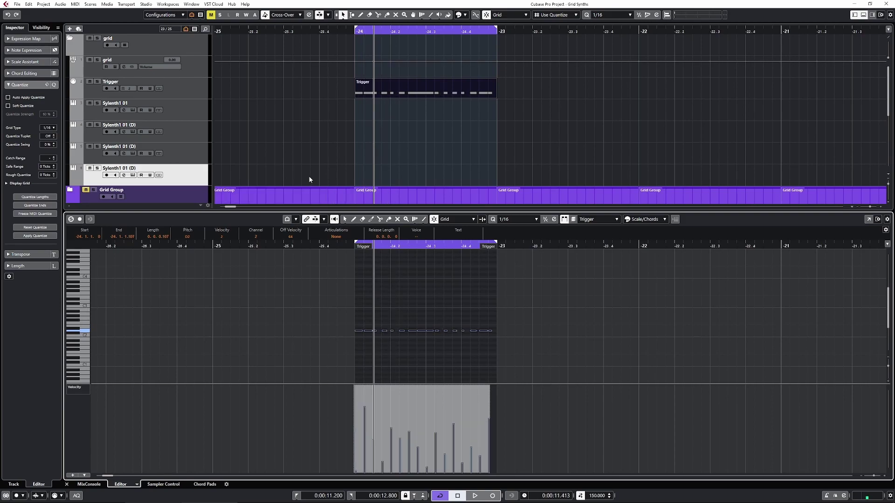
{"action": "left_click", "coordinate": [204, 48]}
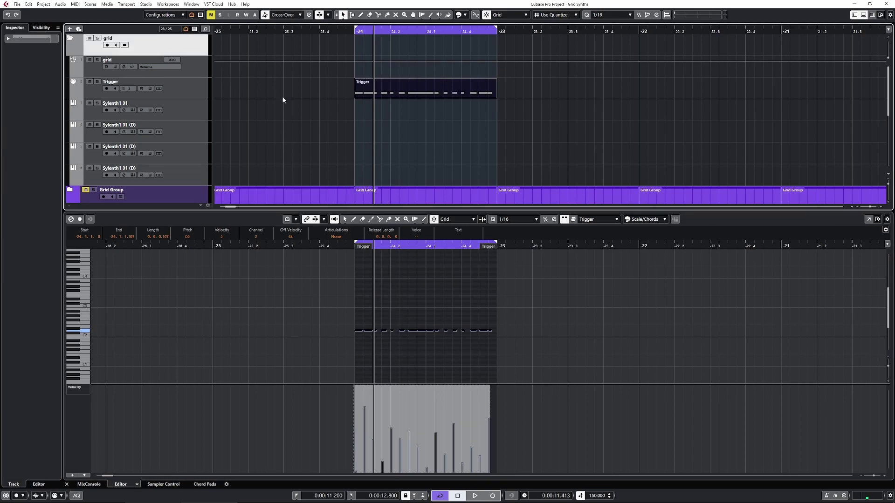
{"action": "key", "text": "space"}
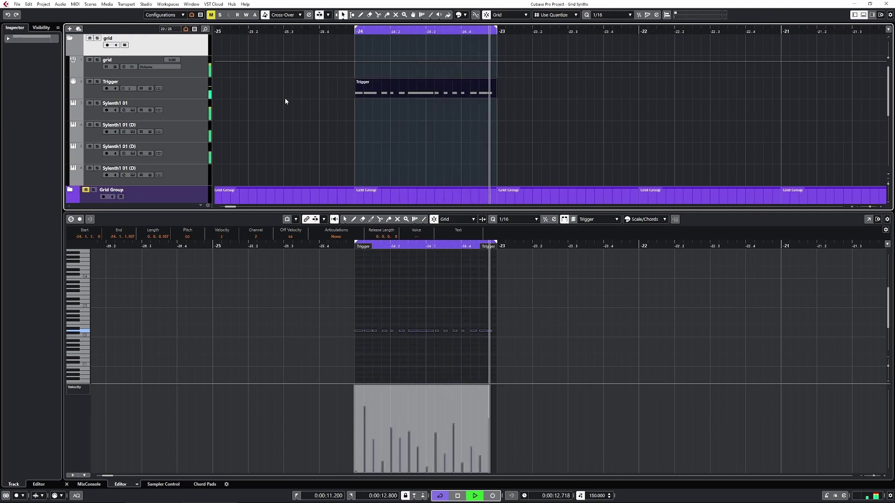
{"action": "key", "text": "space"}
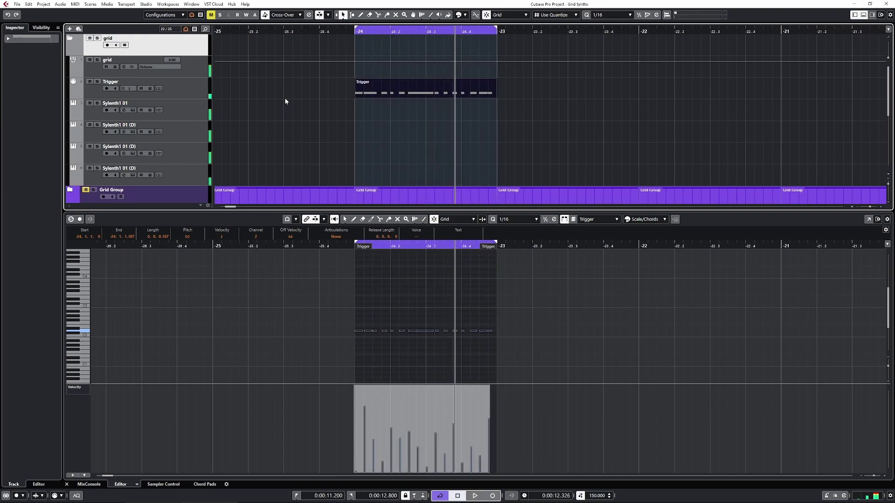
- Open the Sylenth1 01 window and load preset 056: LD - Hygrophorus Hypothejus
{"action": "left_click", "coordinate": [192, 92]}
{"action": "scroll", "coordinate": [254, 104], "scroll_direction": "down", "scroll_amount": 2}
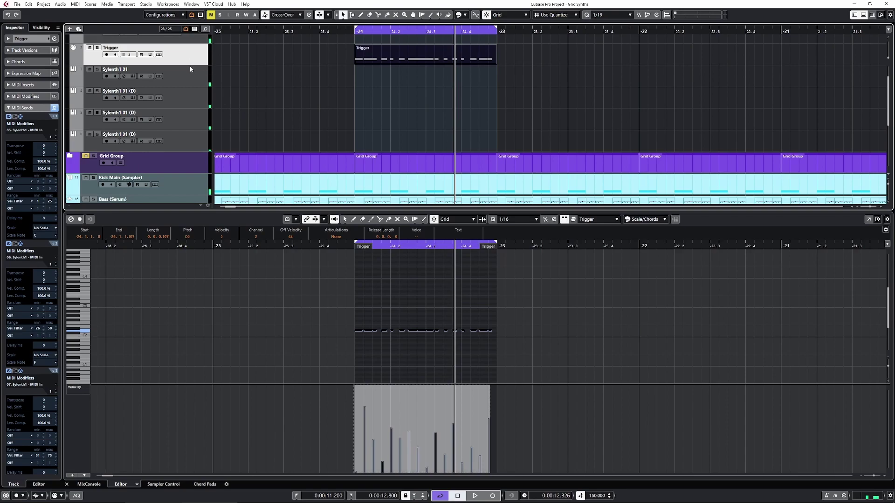
{"action": "left_click", "coordinate": [200, 82]}
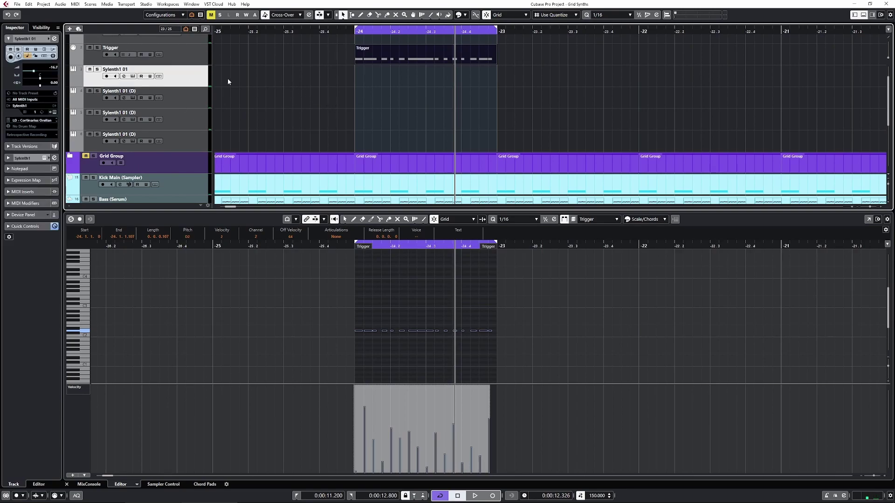
{"action": "key", "text": "ctrl+e"}
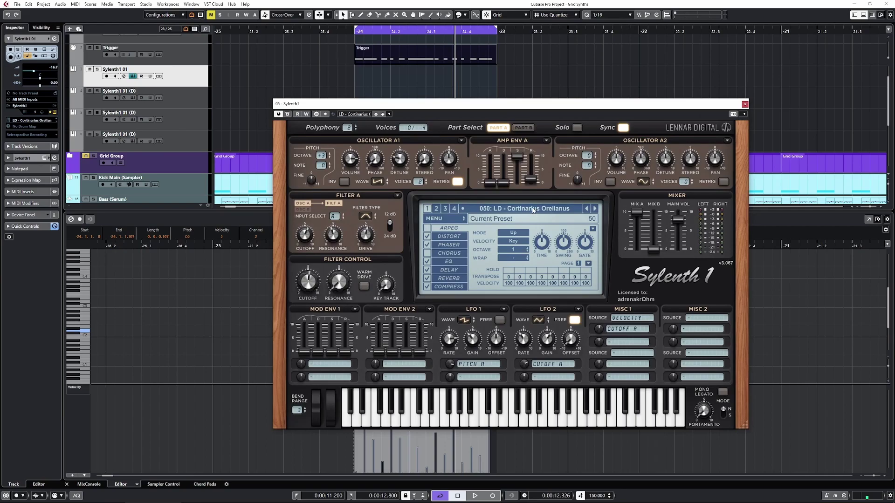
{"action": "left_click", "coordinate": [528, 211]}
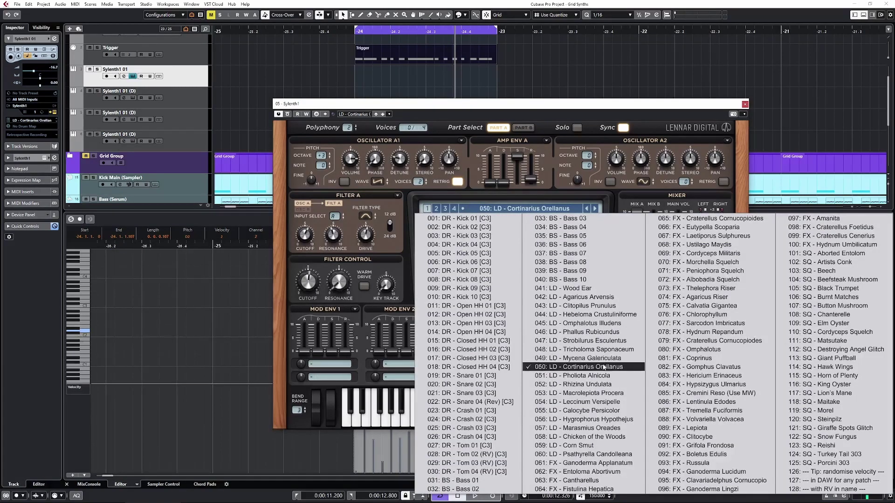
{"action": "left_click", "coordinate": [590, 419]}
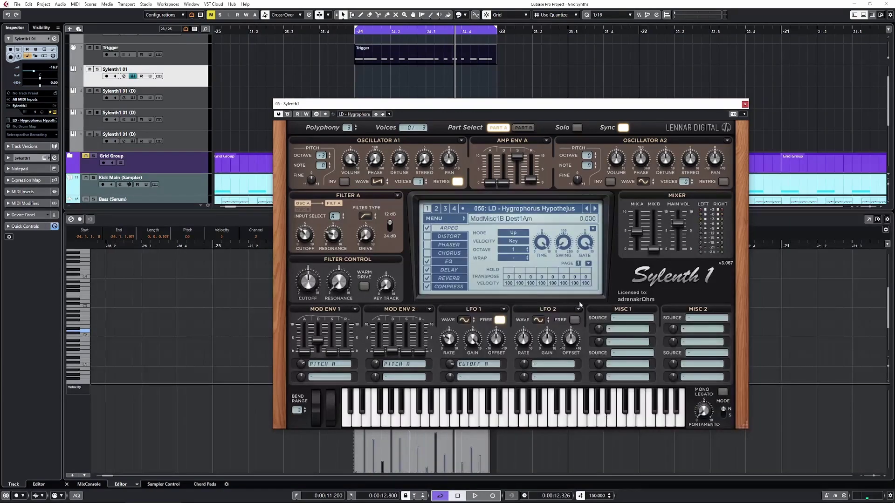
- Solo the grid folder, play, advance to preset 057: LD - Marasmius Oreades, and close the window
{"action": "scroll", "coordinate": [107, 75], "scroll_direction": "up", "scroll_amount": 2}
{"action": "left_click", "coordinate": [97, 39]}
{"action": "scroll", "coordinate": [261, 157], "scroll_direction": "down", "scroll_amount": 2}
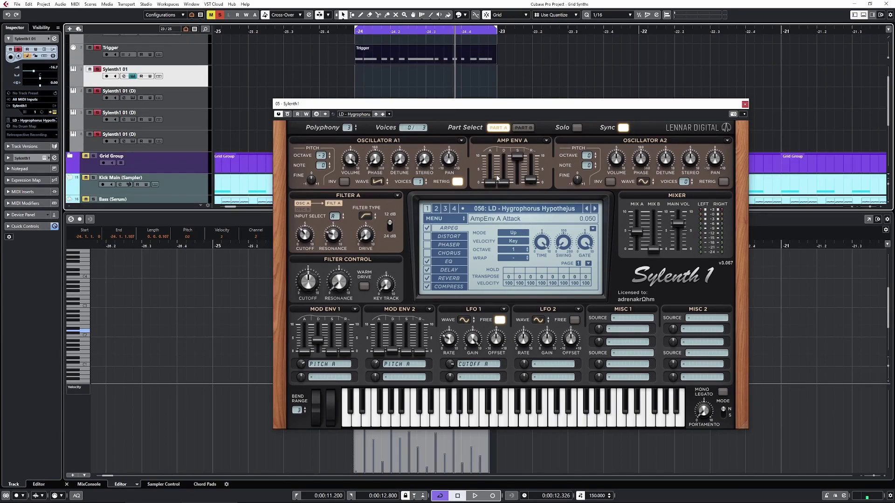
{"action": "key", "text": "space"}
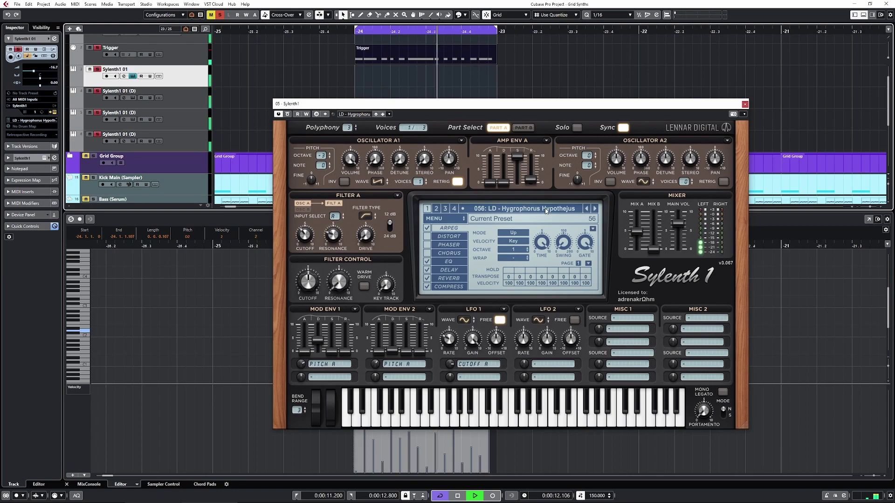
{"action": "left_click", "coordinate": [594, 209]}
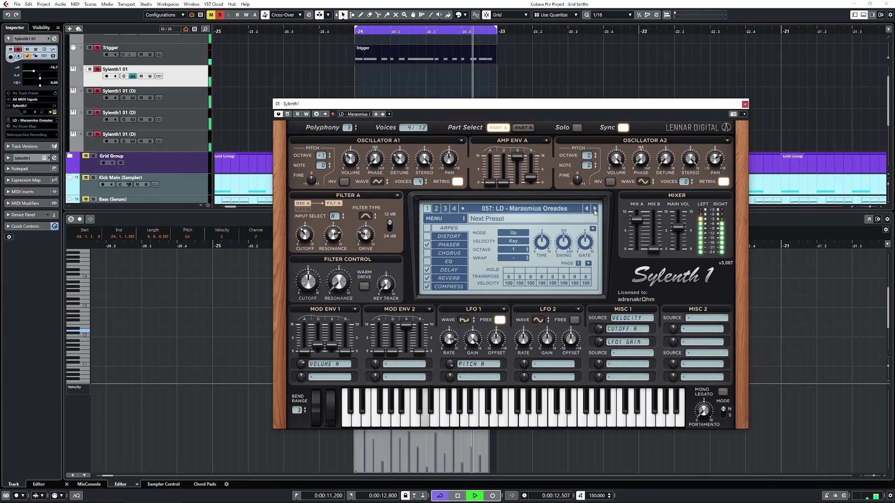
{"action": "left_click", "coordinate": [744, 104]}
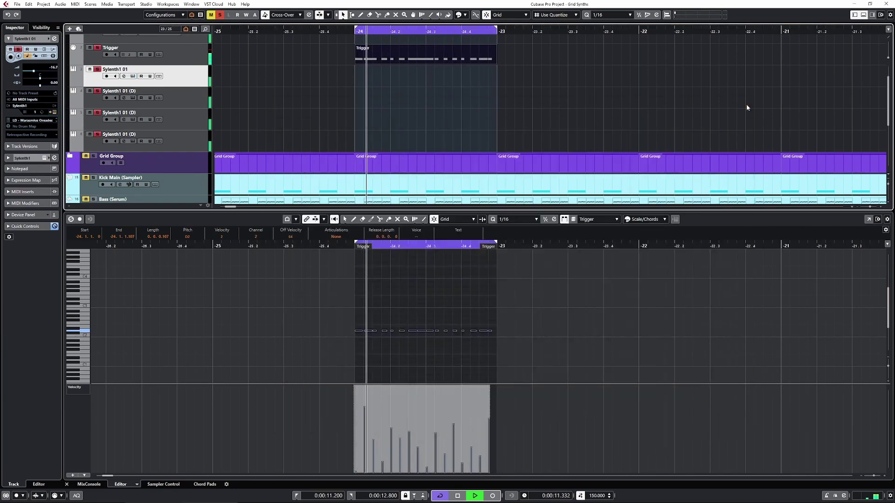
- Load preset 052 LD - Rhizina Undulata on the second Sylenth1 and close its window
{"action": "left_click", "coordinate": [132, 97]}
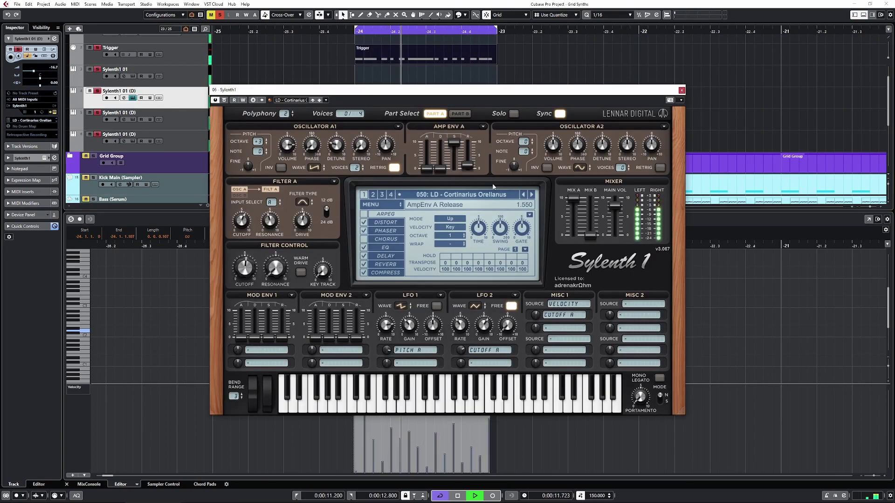
{"action": "left_click", "coordinate": [498, 193]}
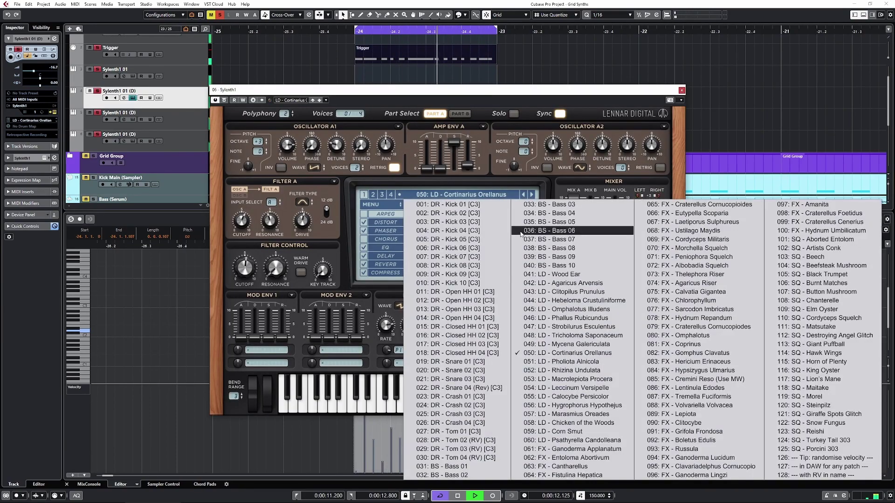
{"action": "left_click", "coordinate": [559, 352]}
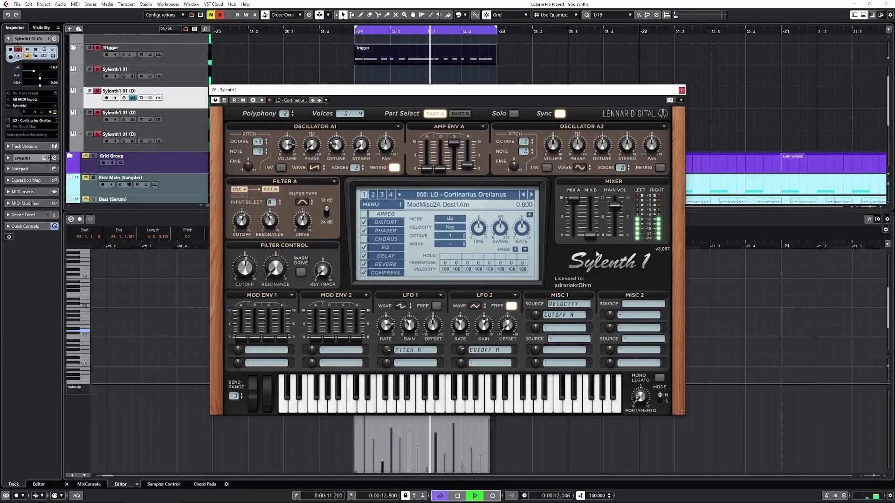
{"action": "left_click", "coordinate": [532, 194]}
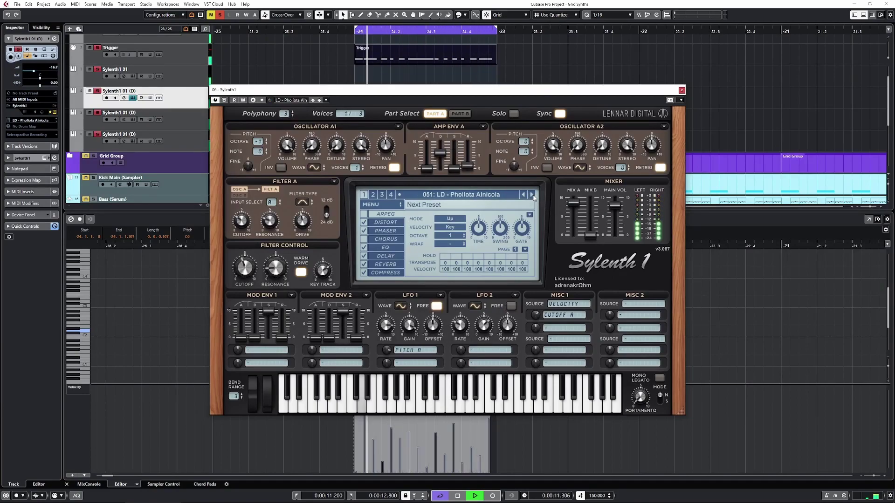
{"action": "left_click", "coordinate": [533, 195]}
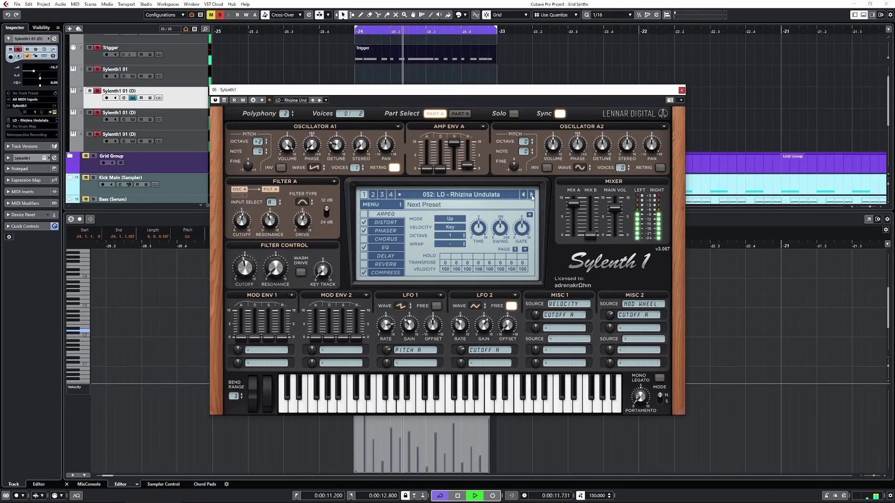
{"action": "key", "text": "Escape"}
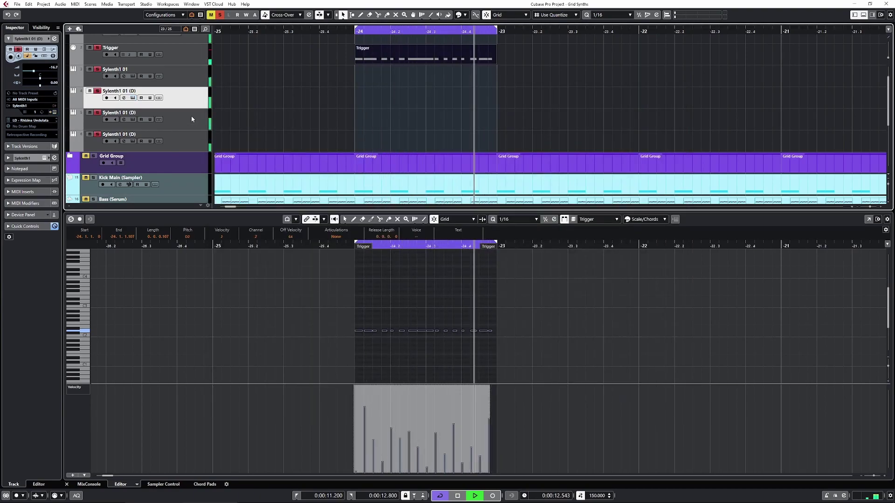
- Load preset 053 LD - Macrolepiota Procera on the third Sylenth1
{"action": "left_click", "coordinate": [191, 117]}
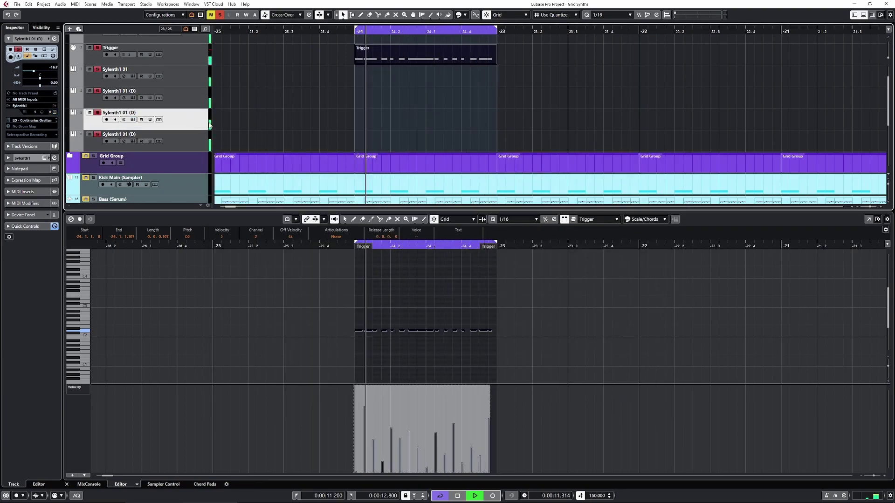
{"action": "left_click", "coordinate": [132, 119]}
{"action": "left_click", "coordinate": [461, 195]}
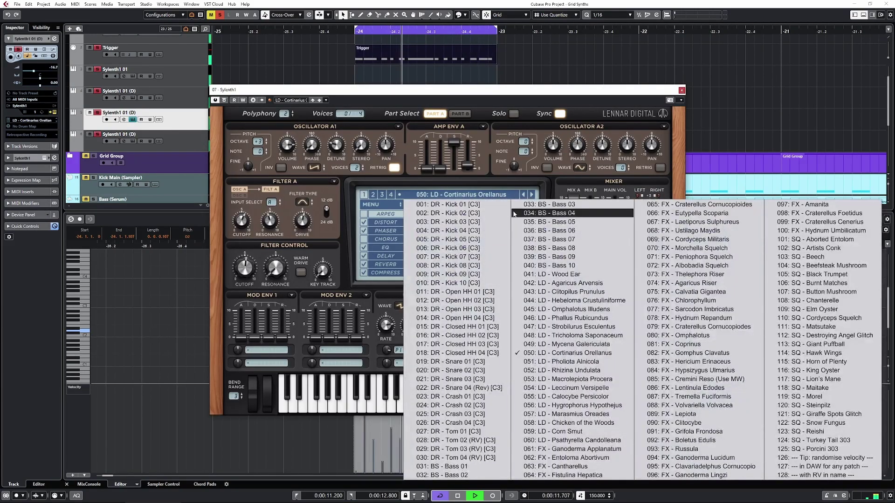
{"action": "left_click", "coordinate": [559, 379]}
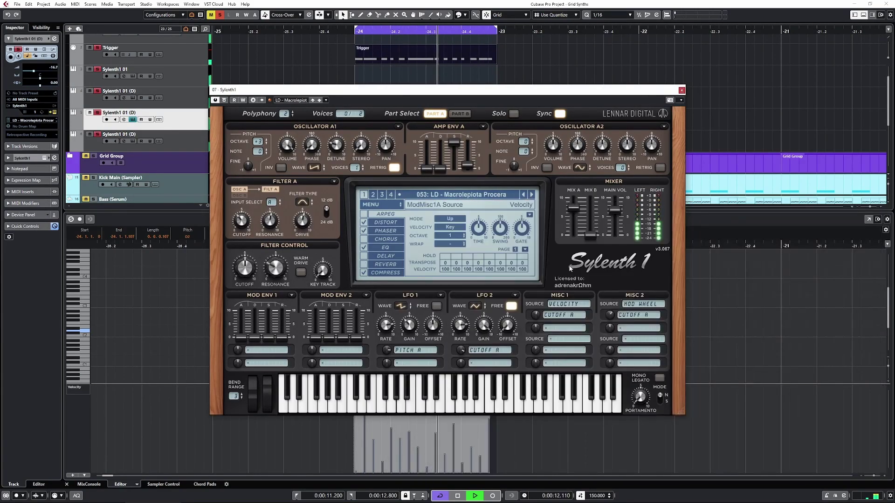
{"action": "left_click", "coordinate": [132, 119]}
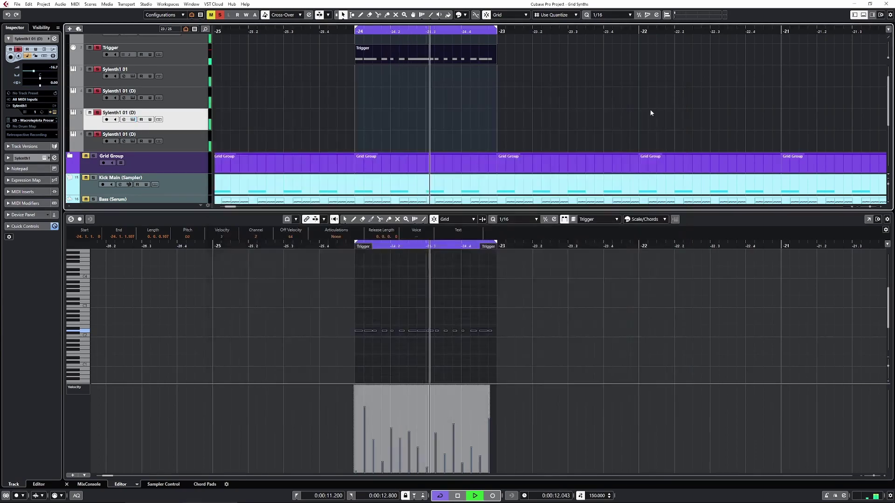
{"action": "left_click", "coordinate": [192, 135]}
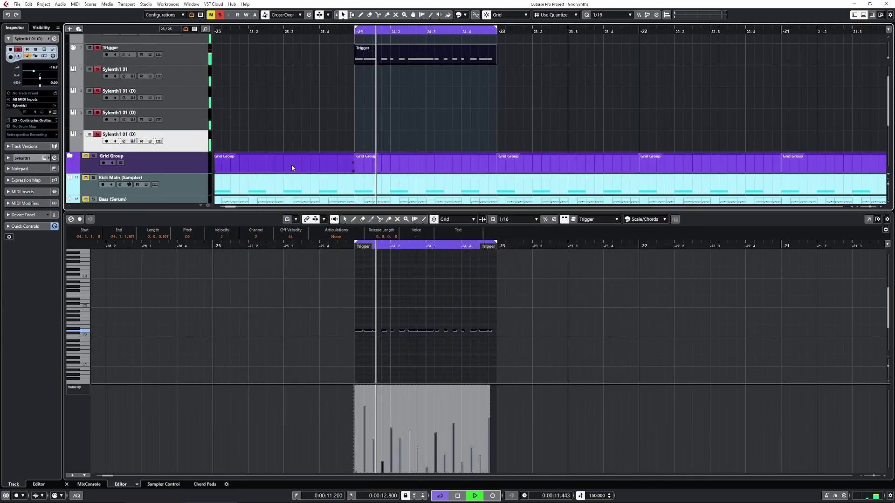
{"action": "left_click", "coordinate": [195, 85]}
- Load 050 LD - Cortinarius Orellanus on the first Sylenth1, then pick another preset for the second
{"action": "left_click", "coordinate": [574, 212]}
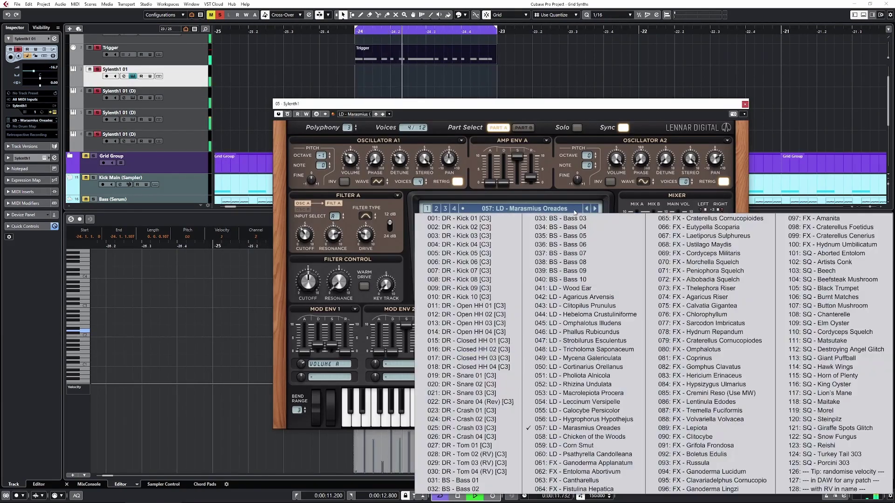
{"action": "left_click", "coordinate": [583, 367]}
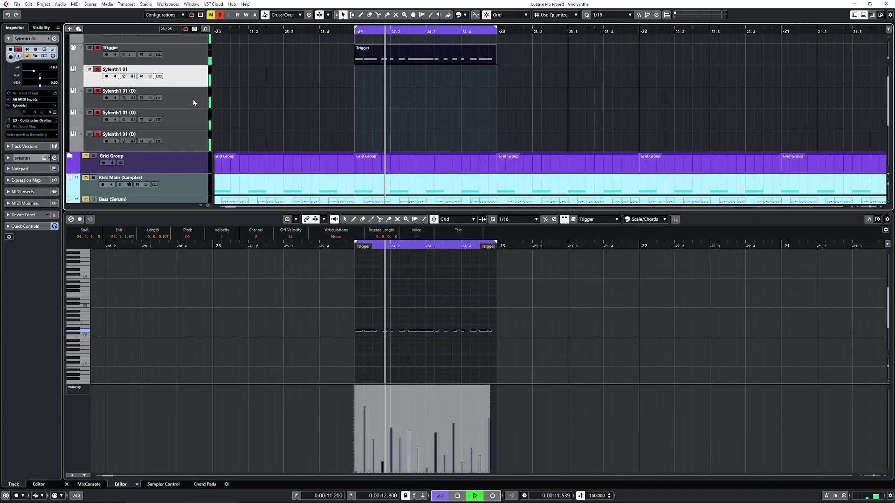
{"action": "left_click", "coordinate": [192, 98]}
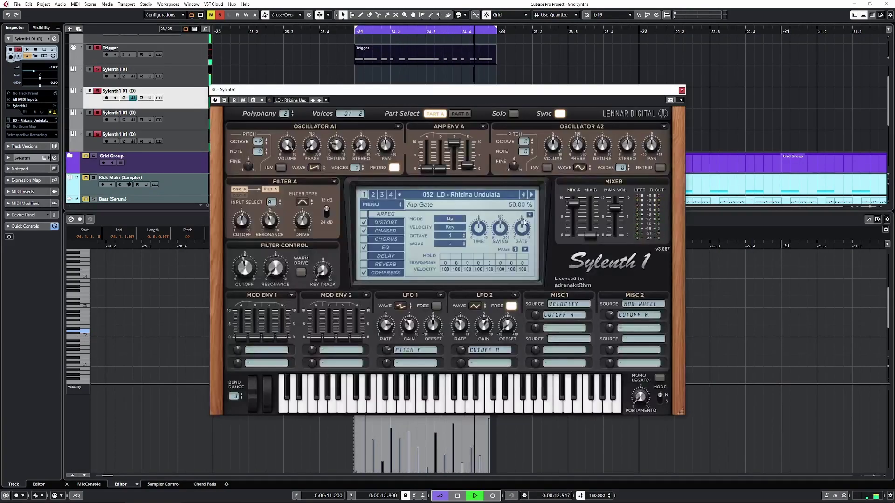
{"action": "left_click", "coordinate": [459, 194]}
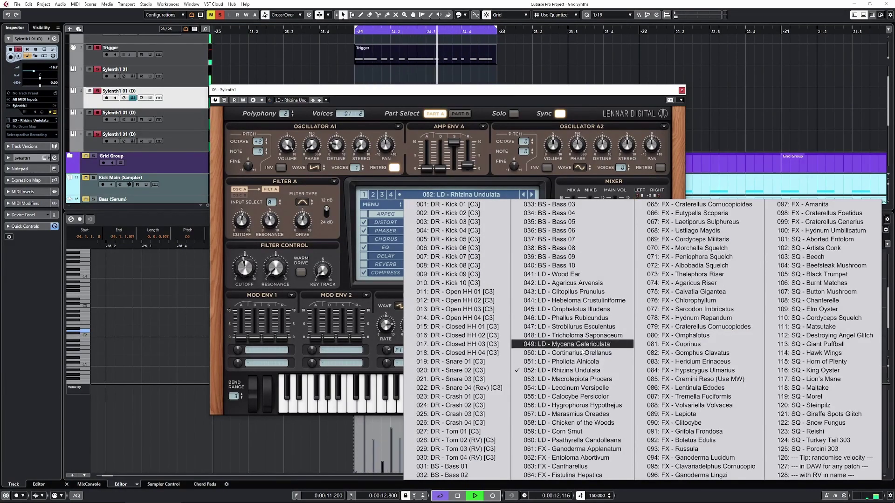
{"action": "left_click", "coordinate": [583, 378]}
- Switch the third Sylenth1 copy to preset 052 LD - Rhizina Undulata
{"action": "left_click", "coordinate": [175, 110]}
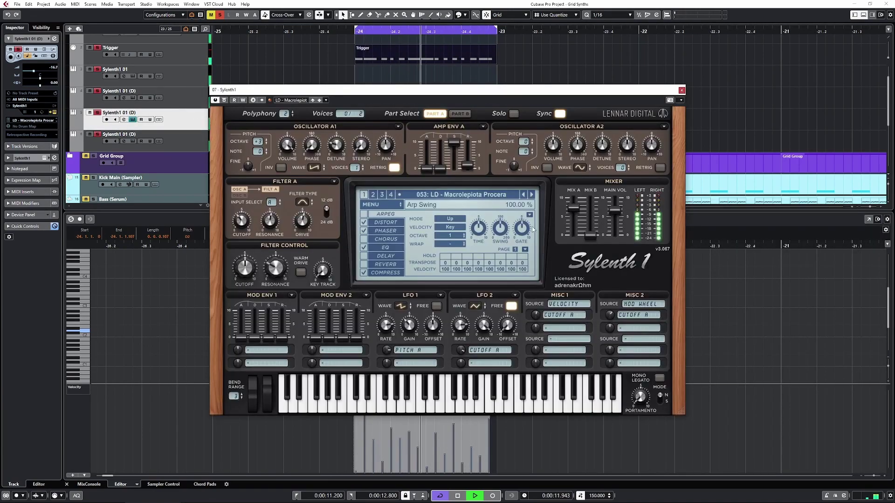
{"action": "left_click", "coordinate": [494, 195]}
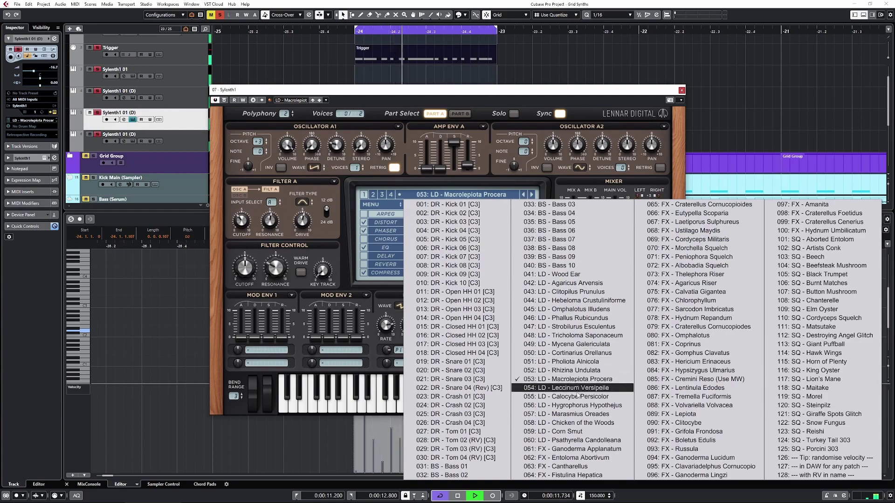
{"action": "left_click", "coordinate": [578, 370]}
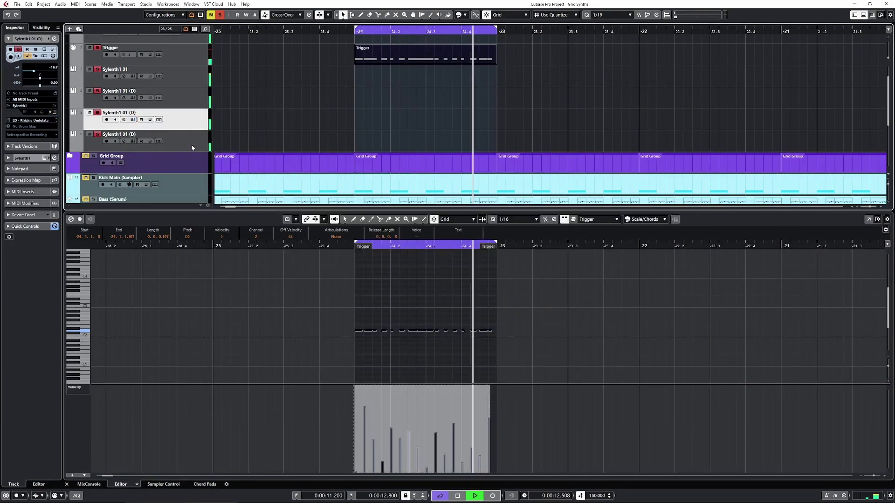
- Deselect the key editor notes, hide the lower zone with Ctrl+E, and select the grid folder track
{"action": "left_click", "coordinate": [191, 144]}
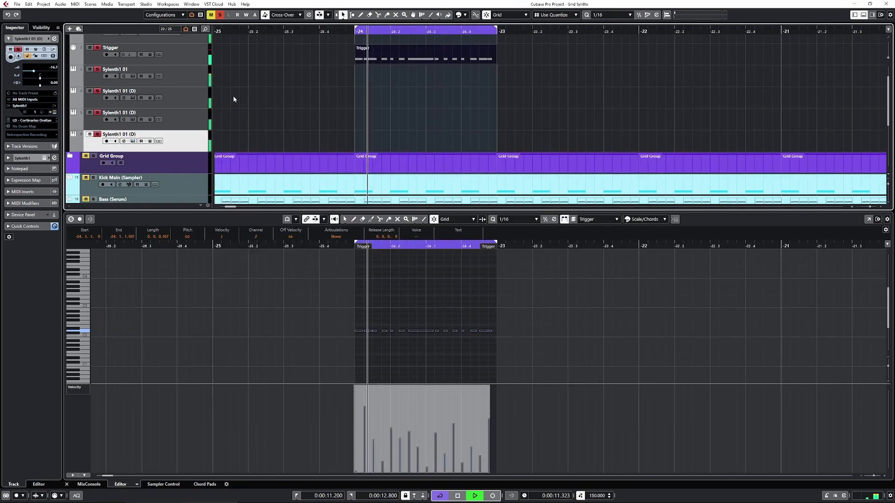
{"action": "scroll", "coordinate": [252, 105], "scroll_direction": "up", "scroll_amount": 2}
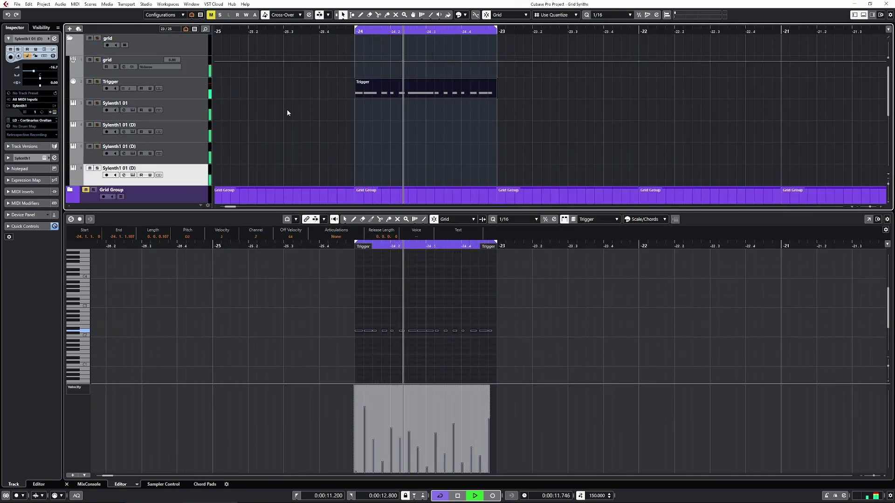
{"action": "scroll", "coordinate": [292, 108], "scroll_direction": "down", "scroll_amount": 2}
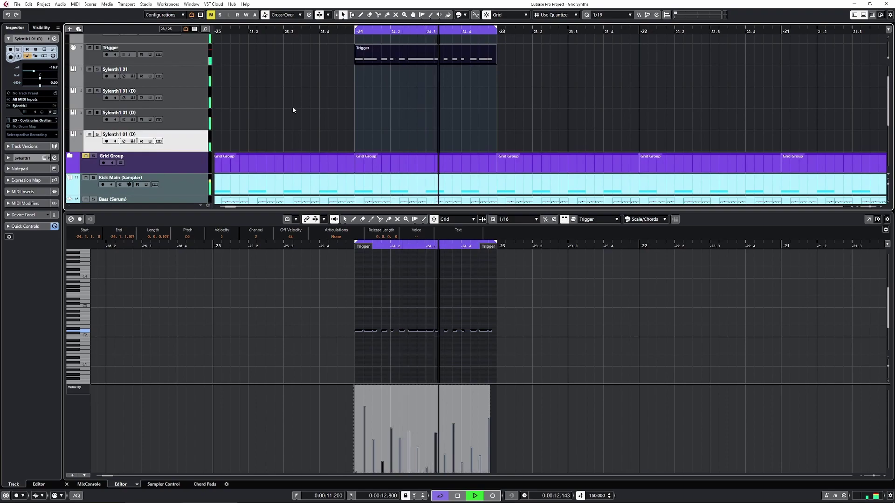
{"action": "left_click", "coordinate": [311, 298]}
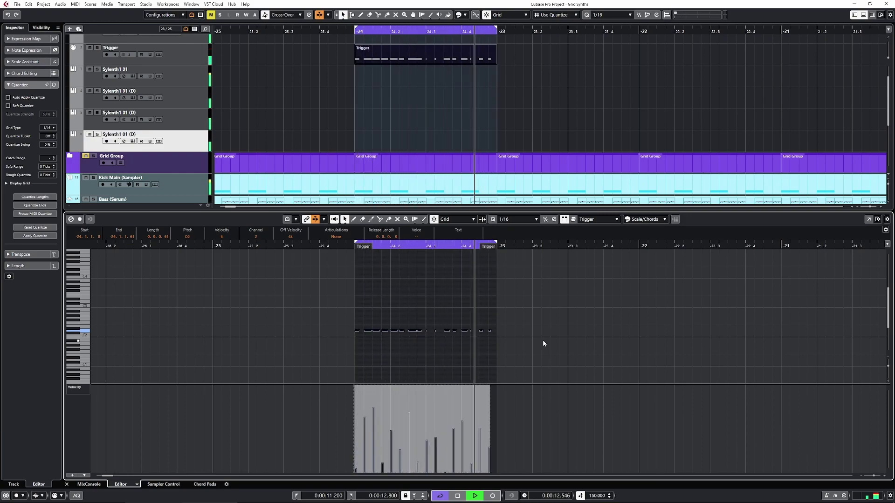
{"action": "key", "text": "ctrl+e"}
{"action": "left_click", "coordinate": [171, 48]}
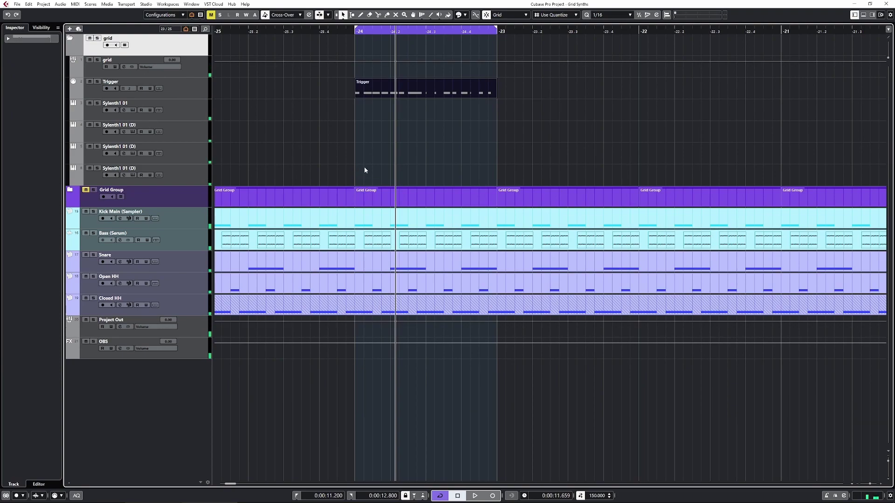
- Zoom the timeline out with G until about seventeen bars are visible
{"action": "key", "text": "g"}
{"action": "key", "text": "g"}
{"action": "key", "text": "g"}
{"action": "key", "text": "g"}
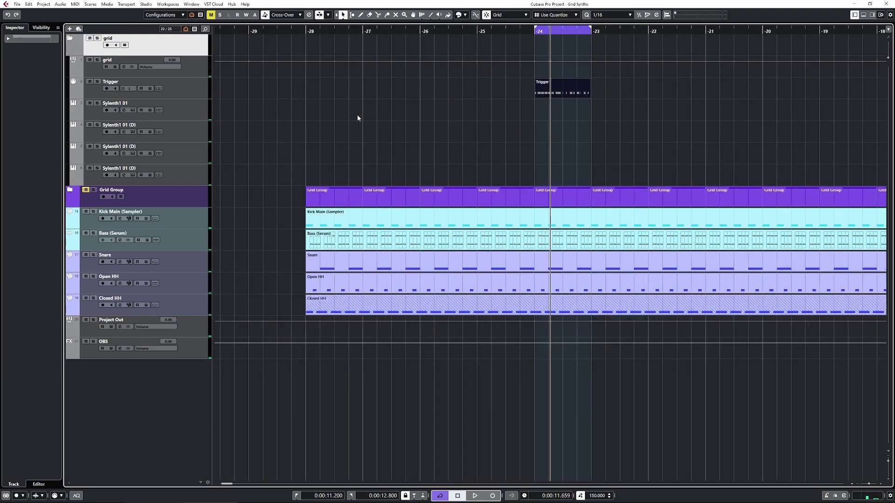